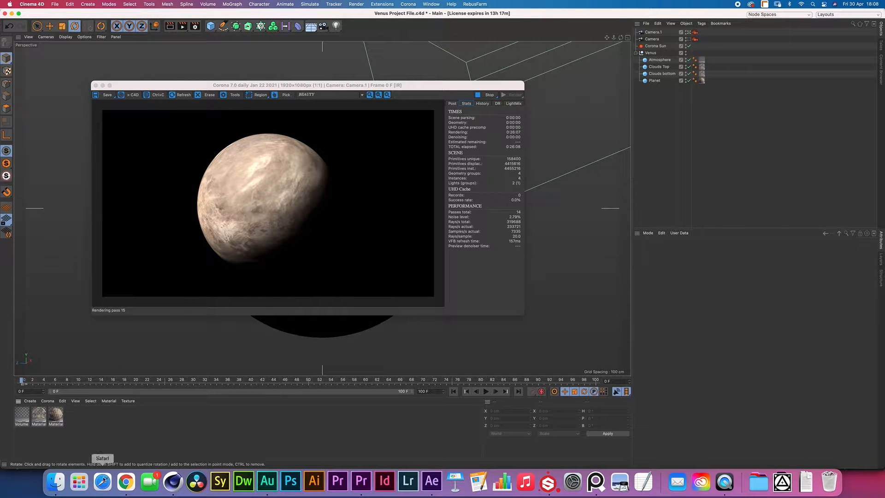
Step: Switch to Chrome and look through the Venus renders on the ArtStation "Venus and Uranus" artwork page
click(126, 481)
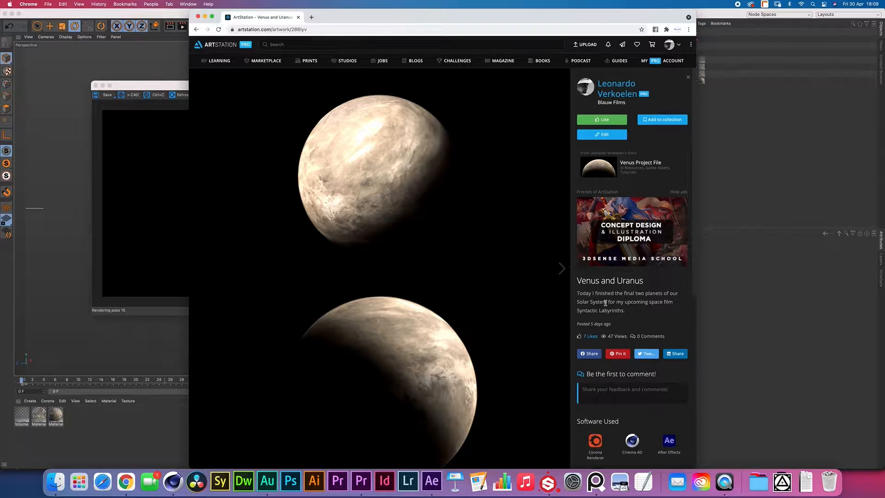
scroll(497, 281, down, 3)
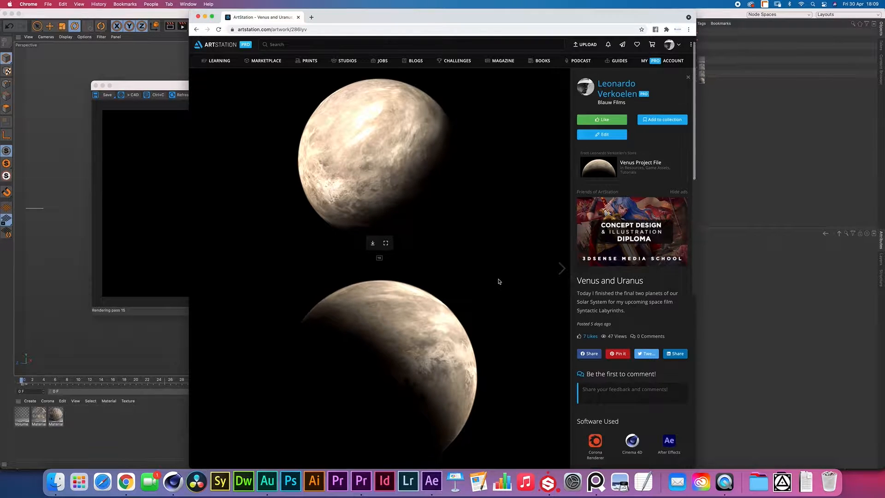
scroll(493, 277, down, 5)
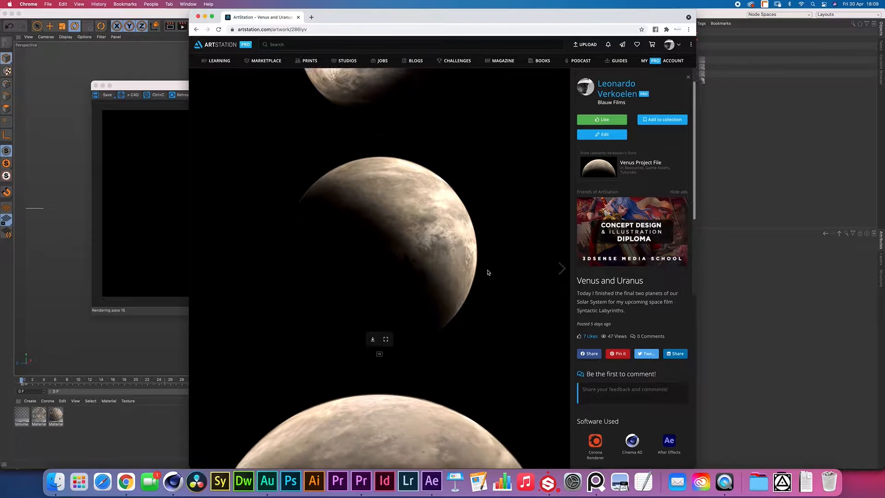
scroll(442, 256, down, 2)
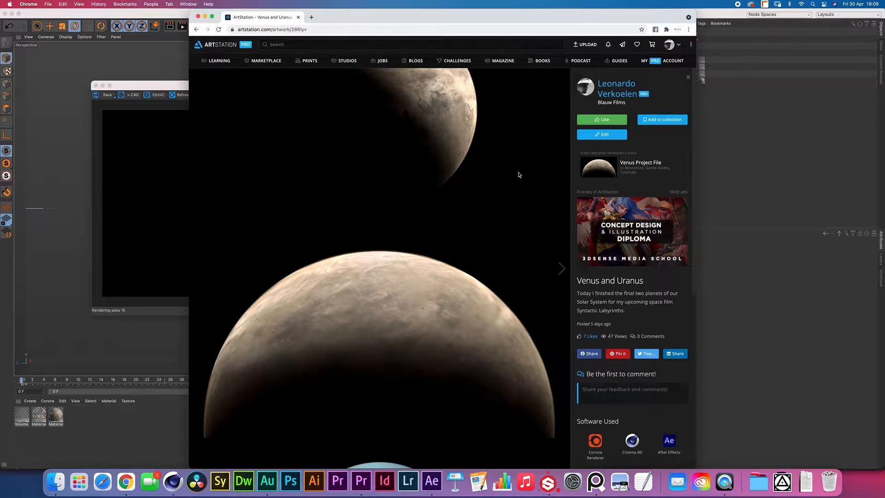
scroll(511, 120, down, 10)
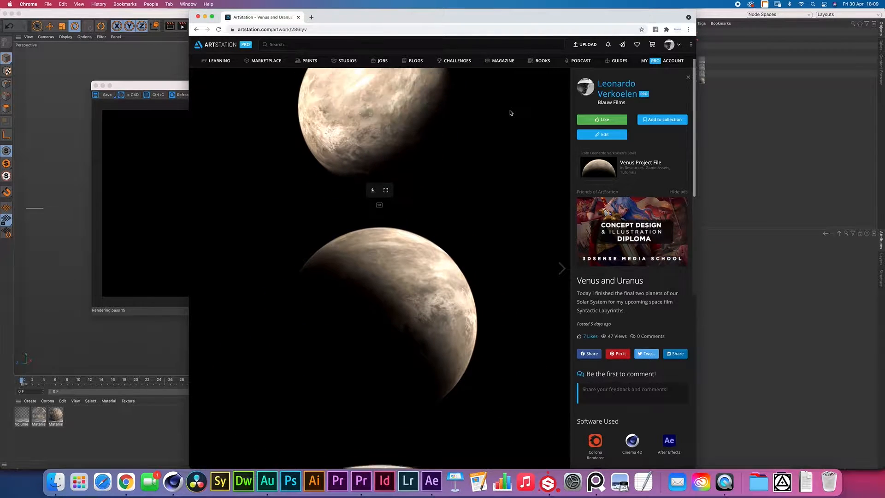
scroll(514, 156, up, 2)
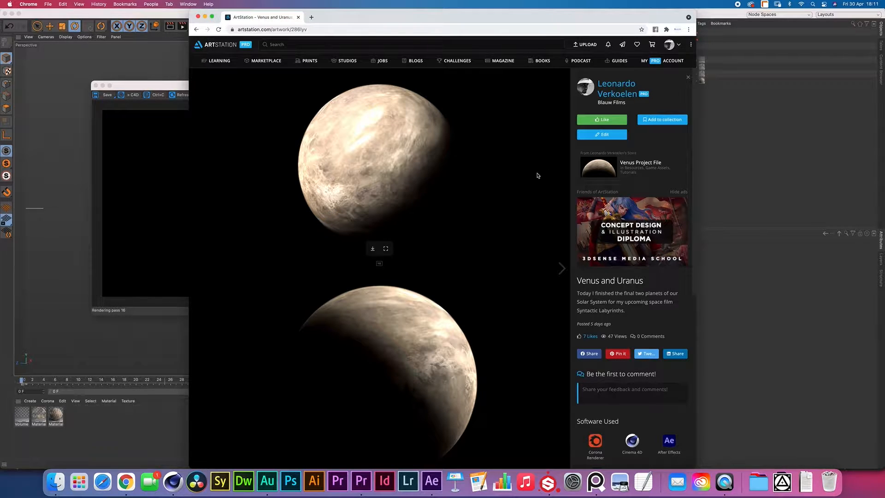
Step: Return to Cinema 4D and examine the Venus group and its child spheres, moving the Corona render window out of the way
click(173, 481)
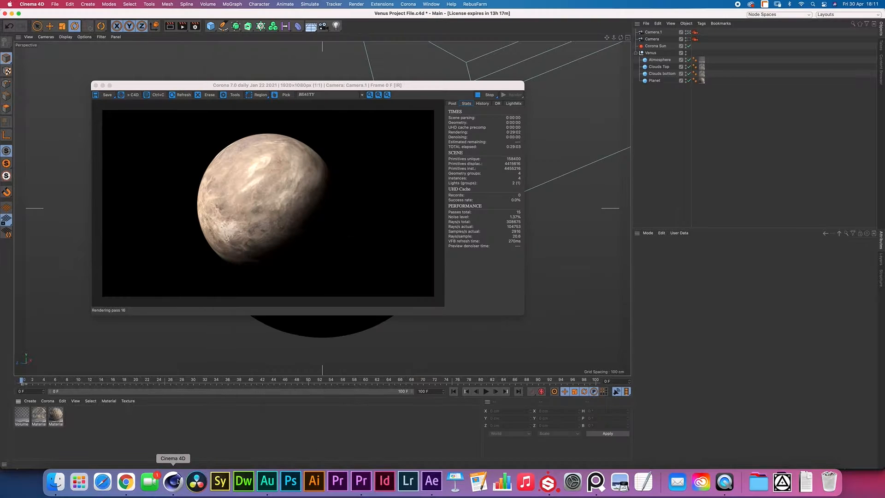
drag(355, 87, 343, 59)
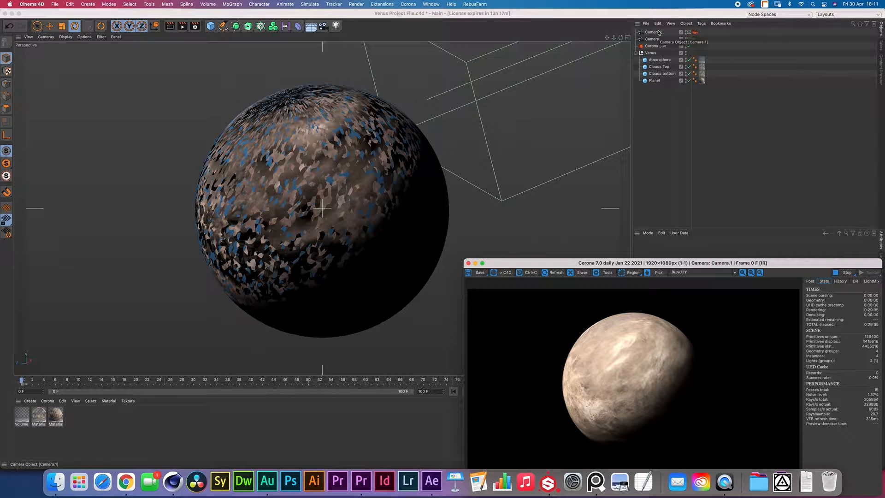
click(651, 53)
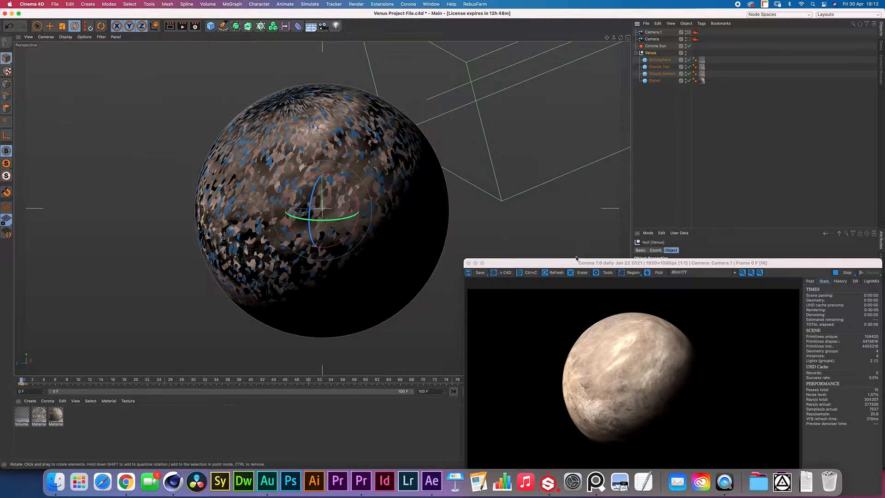
drag(573, 263, 224, 59)
click(656, 106)
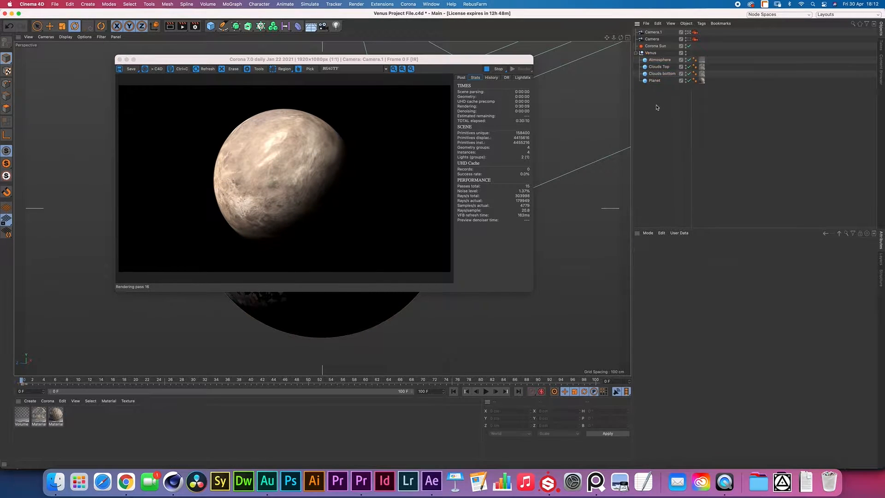
Step: Switch to Chrome and look up the radius of Venus in the Google search results
key(super+Tab)
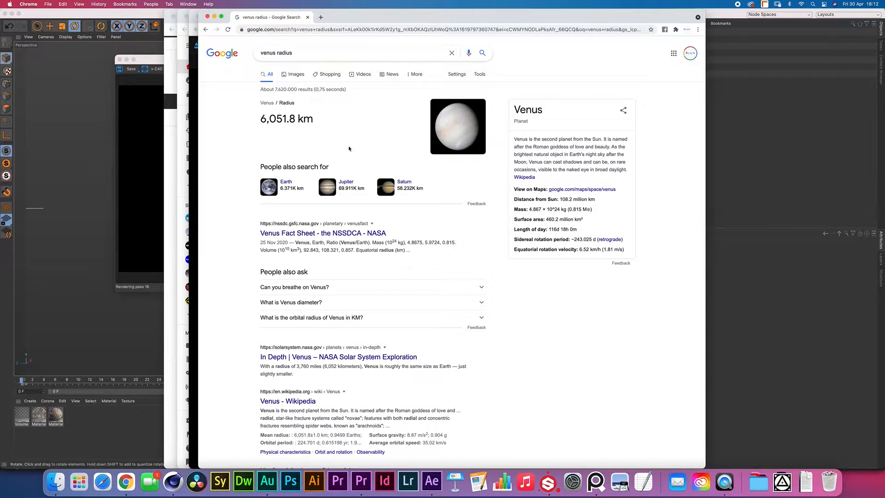
double_click(303, 119)
mouse_move(297, 121)
mouse_down()
mouse_move(324, 127)
mouse_move(250, 122)
mouse_move(292, 119)
mouse_up()
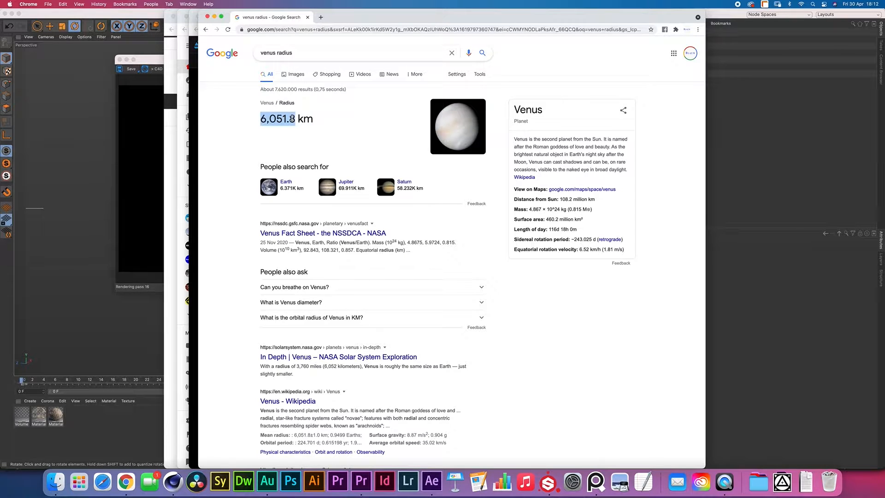
click(196, 363)
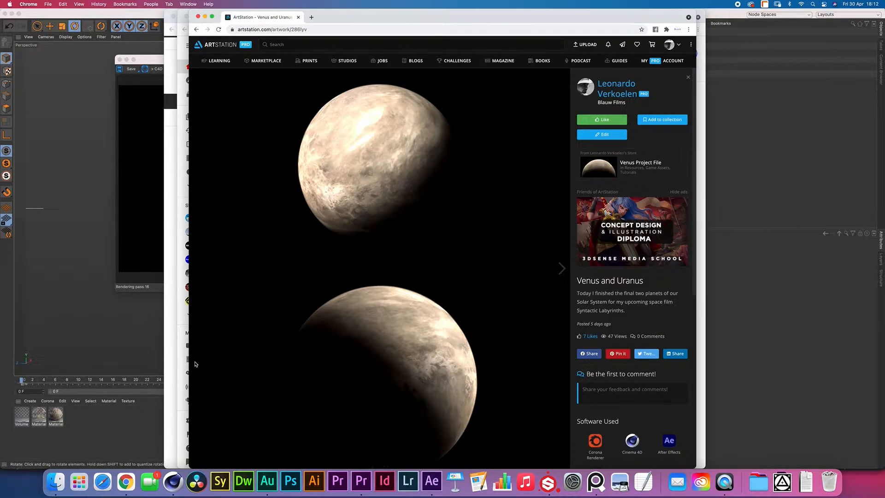
Step: Switch back to Cinema 4D and check the radius of the Atmosphere sphere
click(173, 481)
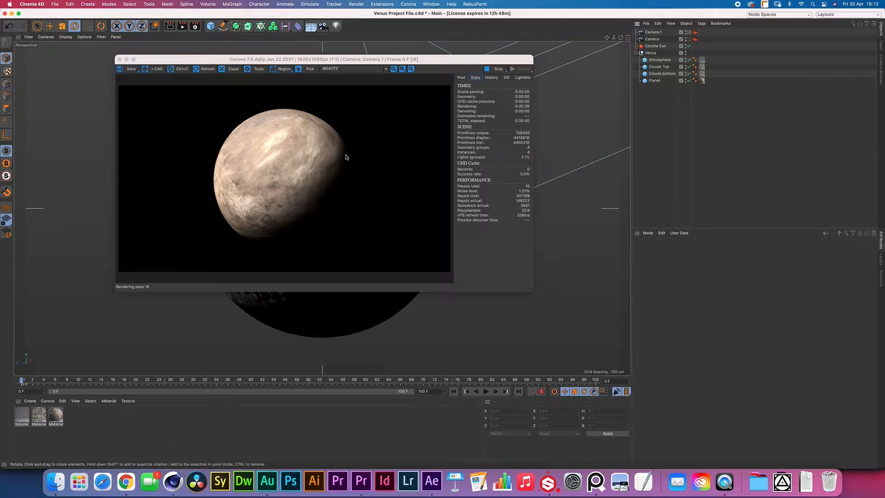
click(655, 81)
click(659, 60)
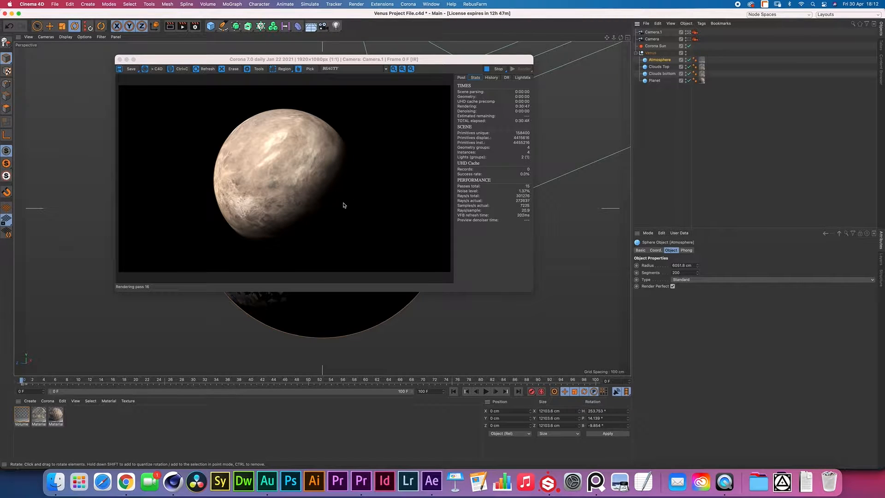
click(689, 265)
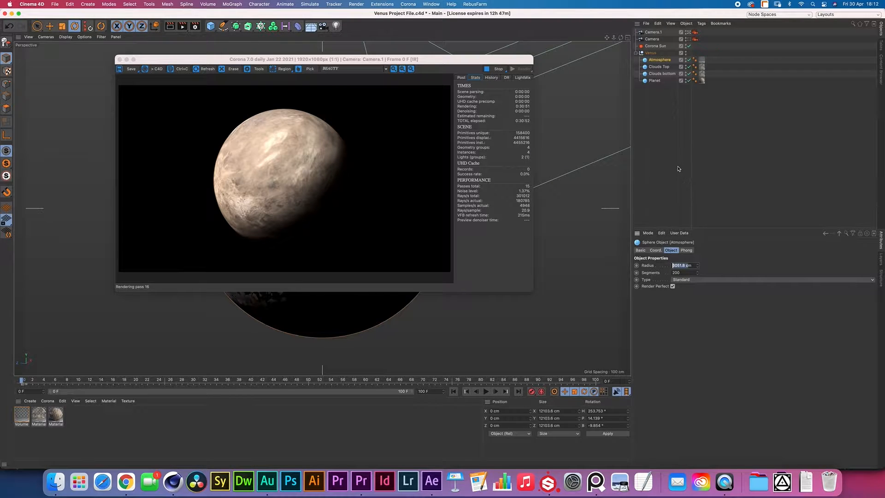
click(668, 89)
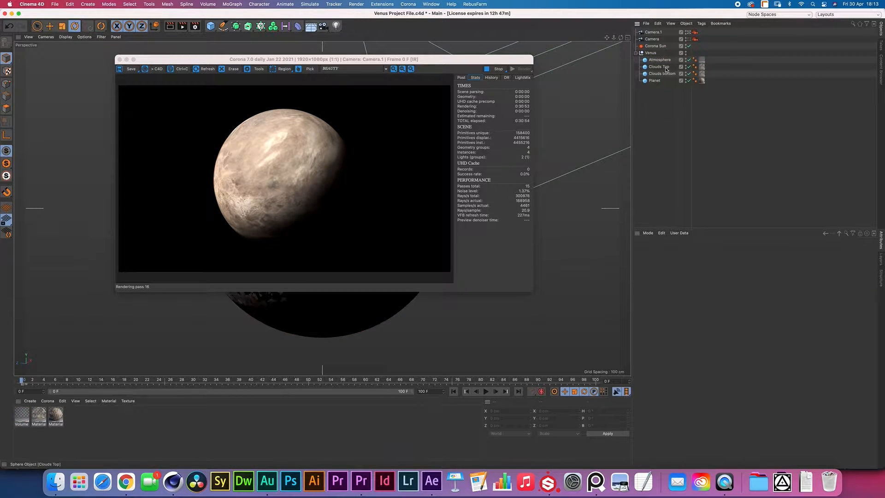
Step: Check the radii of the Clouds Top, Clouds bottom and Planet spheres in turn
click(666, 67)
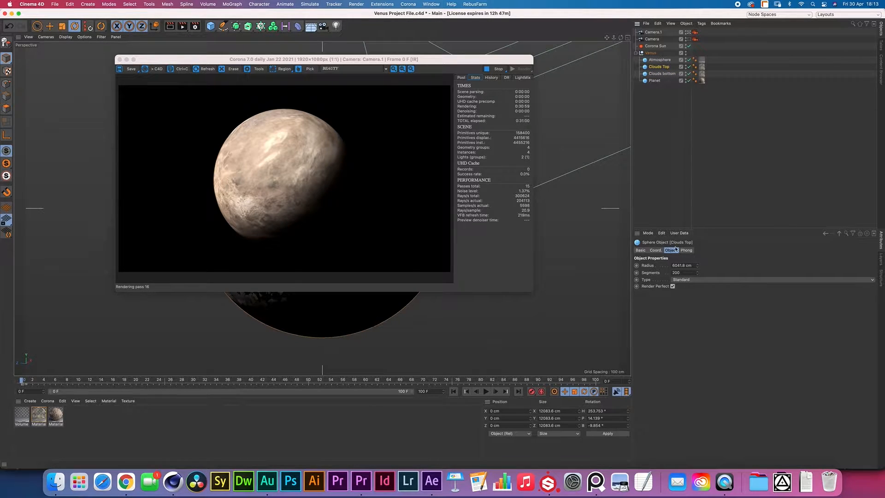
click(663, 74)
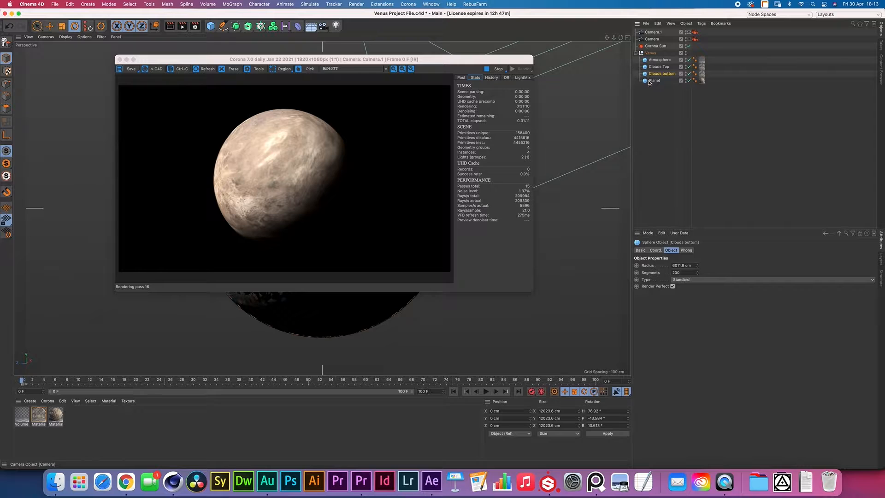
click(654, 81)
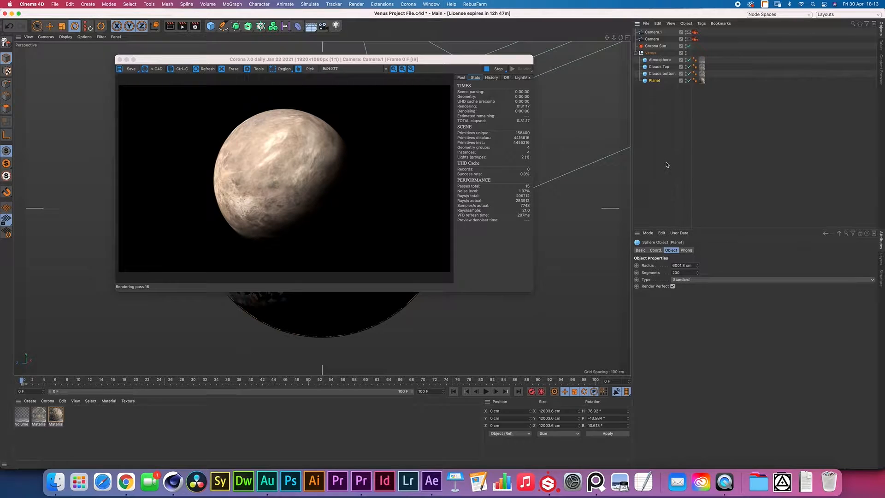
click(665, 100)
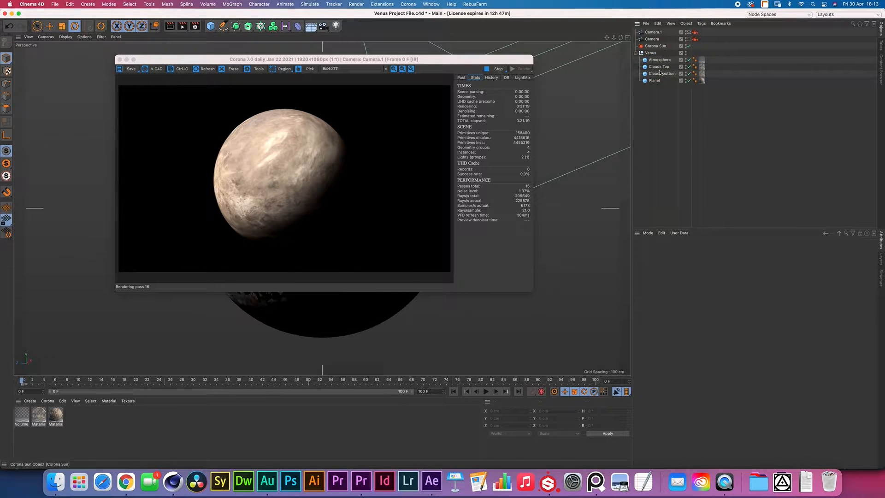
Step: Open the planet surface material for editing and arrange its editor beside the Corona render window
double_click(56, 415)
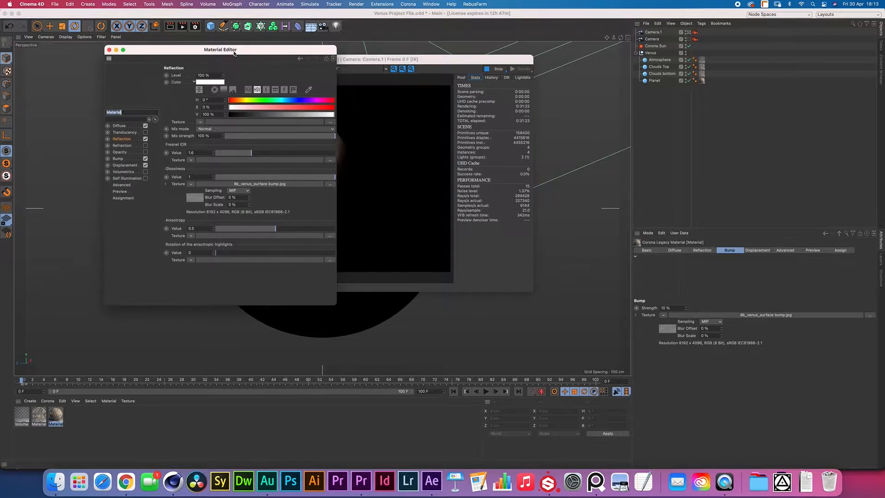
drag(226, 49, 650, 89)
drag(413, 59, 340, 44)
drag(581, 89, 501, 44)
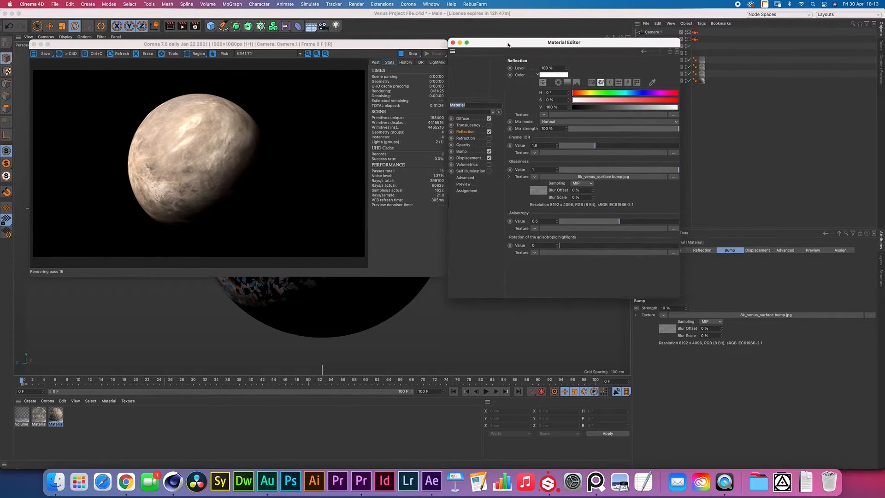
Step: Review the planet material's Diffuse, Bump and Displacement channels, and close its editor
click(468, 120)
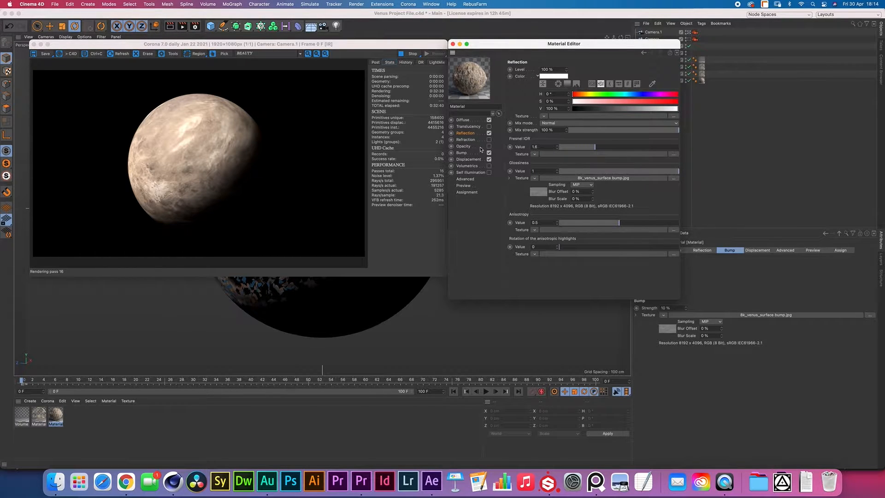
click(461, 152)
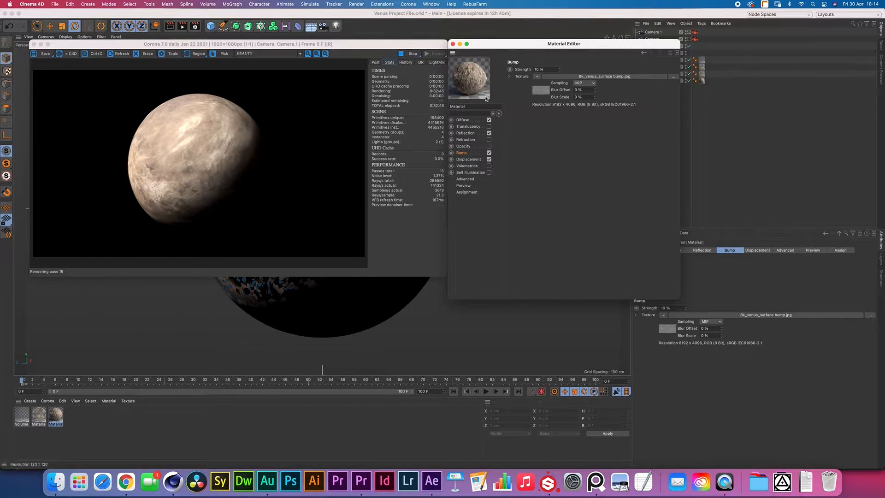
click(471, 159)
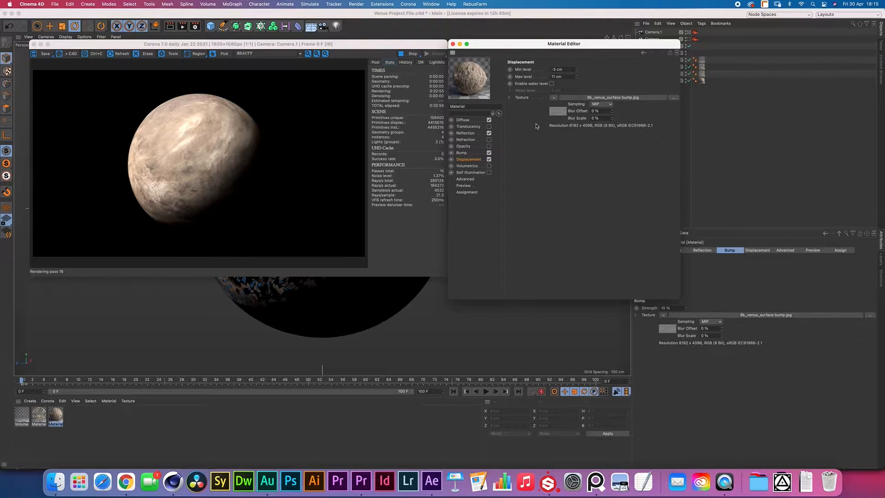
click(564, 76)
click(603, 83)
click(452, 44)
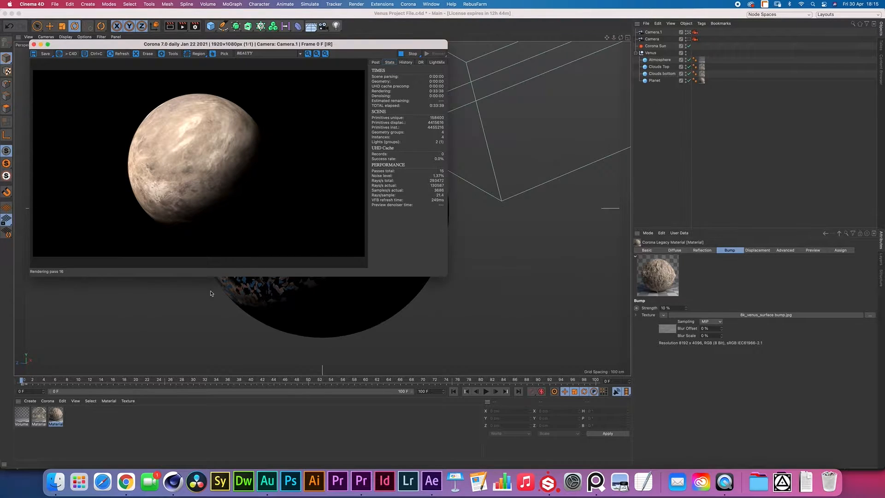
Step: Open the cloud material and review its Diffuse, Opacity, Bump and Displacement channels
double_click(39, 415)
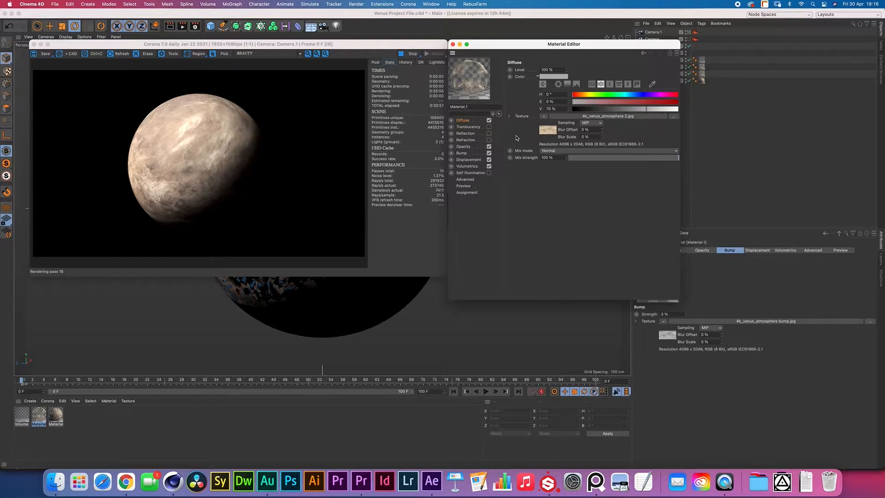
click(475, 146)
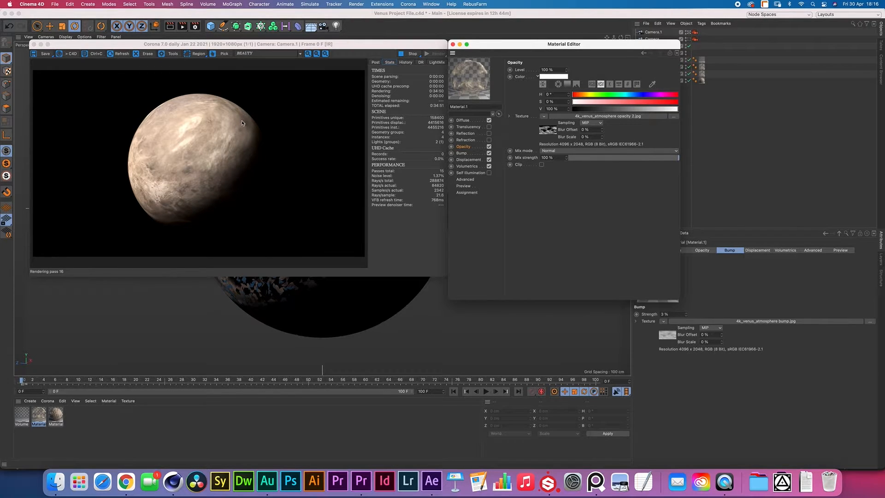
click(466, 154)
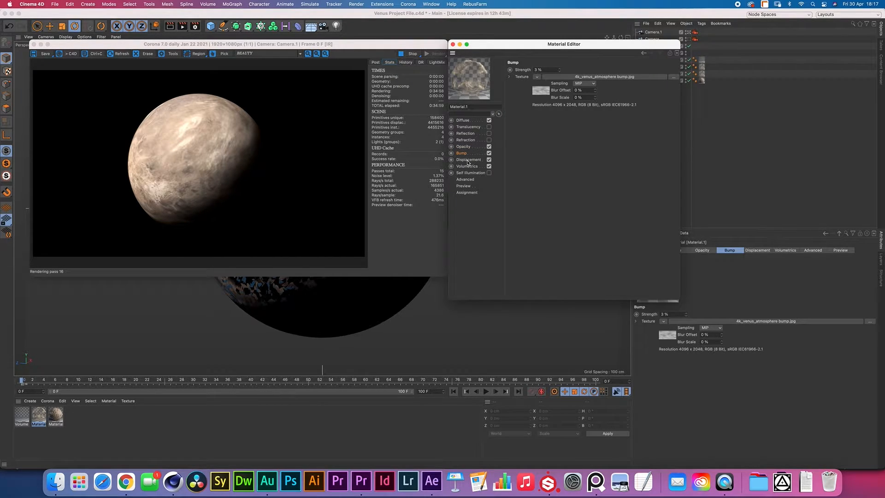
click(467, 160)
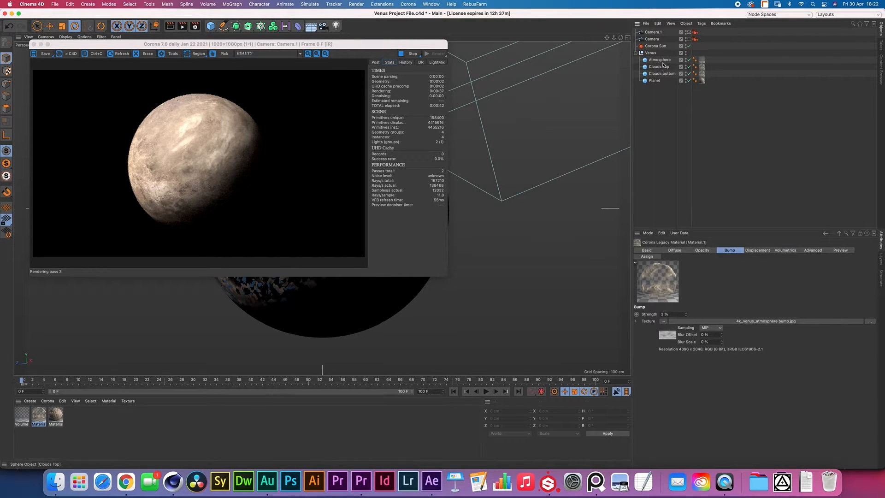
Step: Select the Atmosphere sphere, open its Volume material beside the render window, and look up the available Corona material types
click(660, 60)
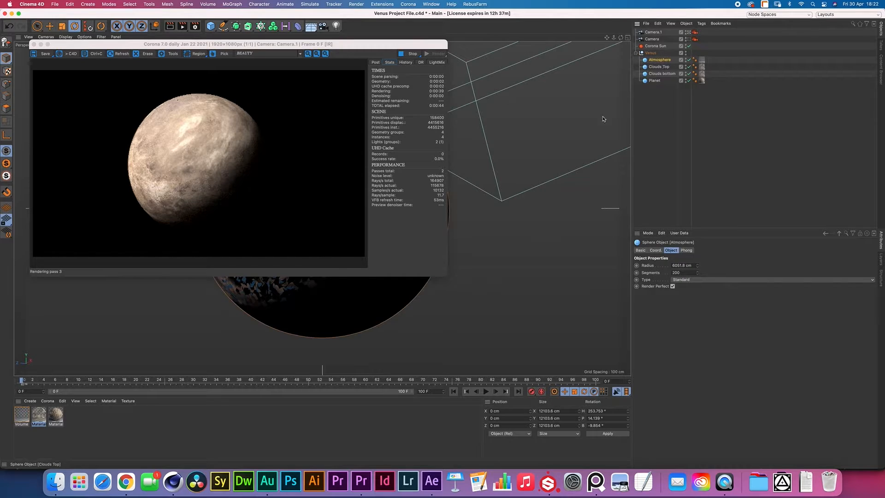
double_click(18, 415)
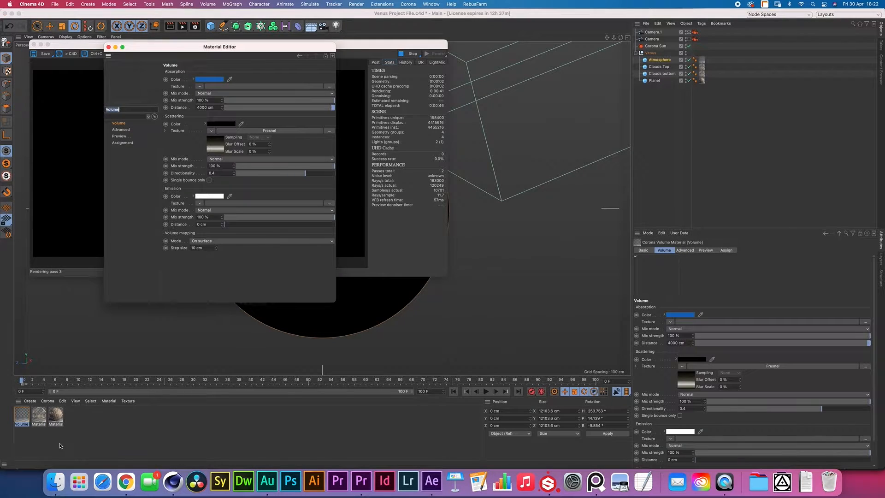
drag(196, 52, 541, 49)
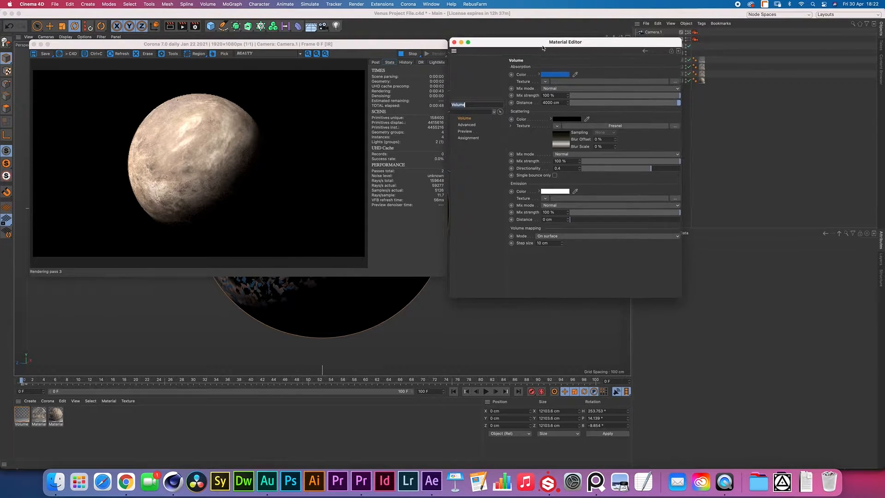
click(49, 401)
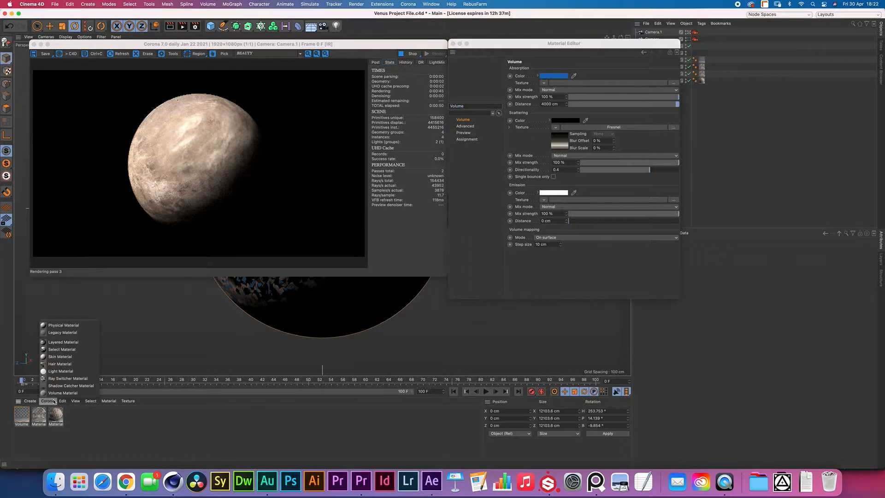
click(87, 417)
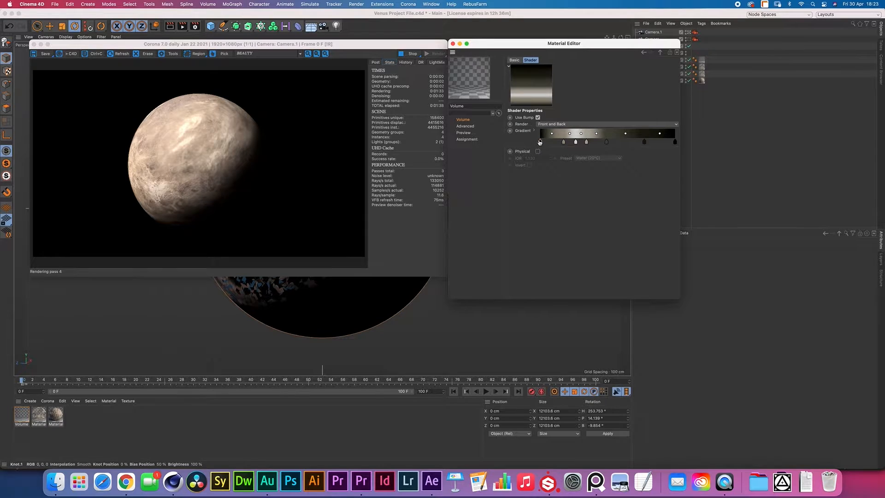
Step: Examine the Fresnel gradient in the Volume material's scattering texture, then close the editor and shift the render window off-centre
click(676, 142)
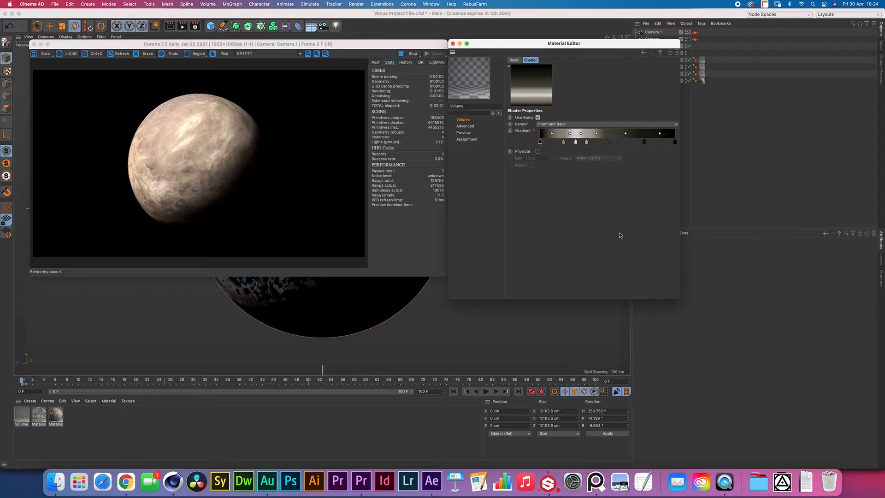
click(559, 140)
click(662, 53)
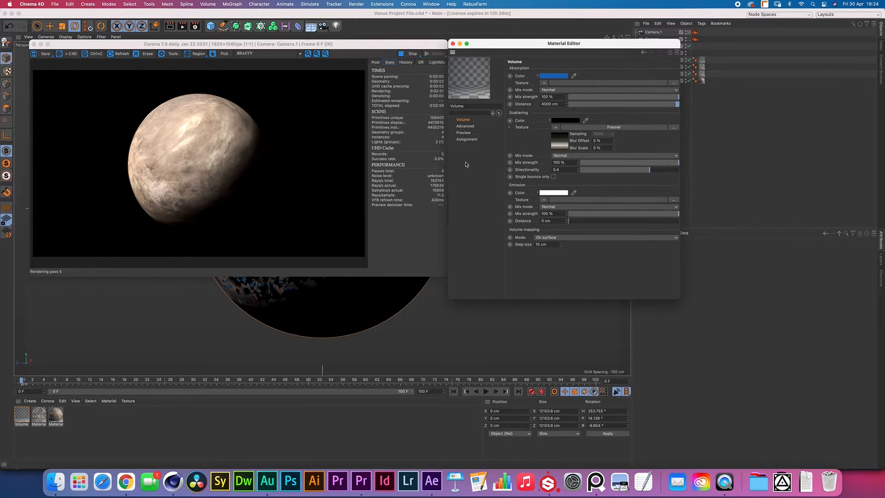
click(453, 44)
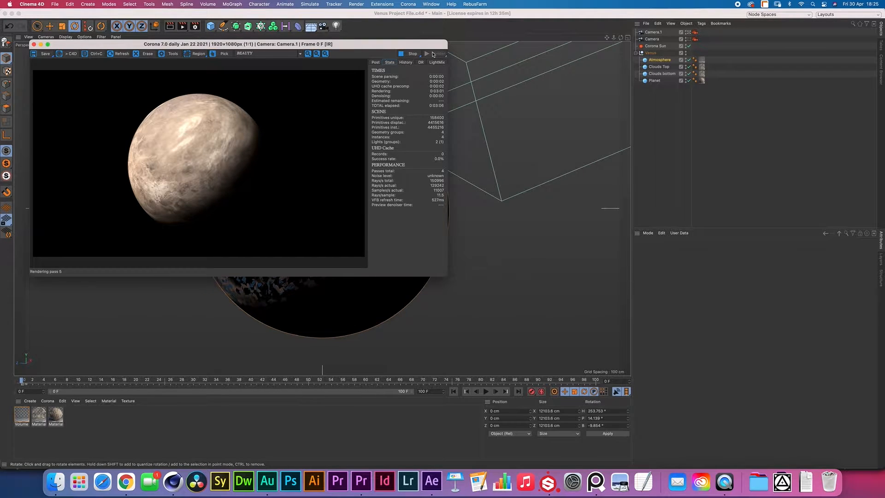
drag(430, 47, 501, 73)
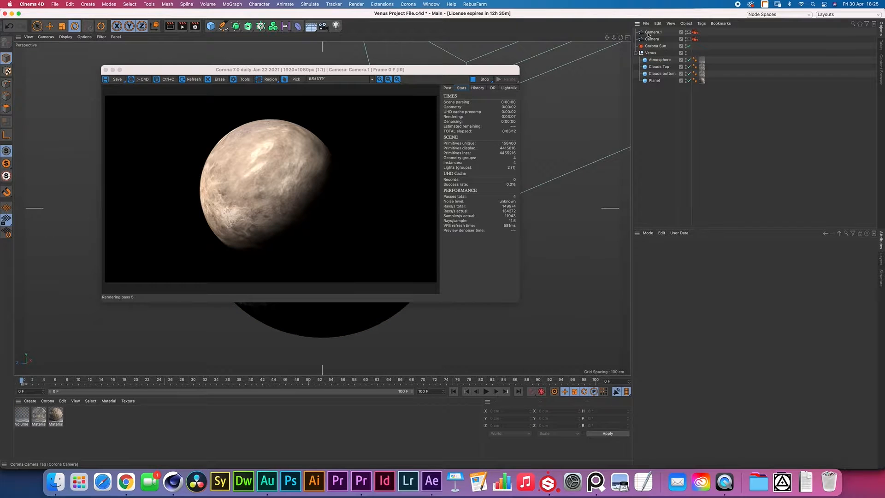
Step: Review Camera.1's object properties and its Corona Camera tag settings, from exposure and tone mapping to the advanced bokeh effects
click(651, 32)
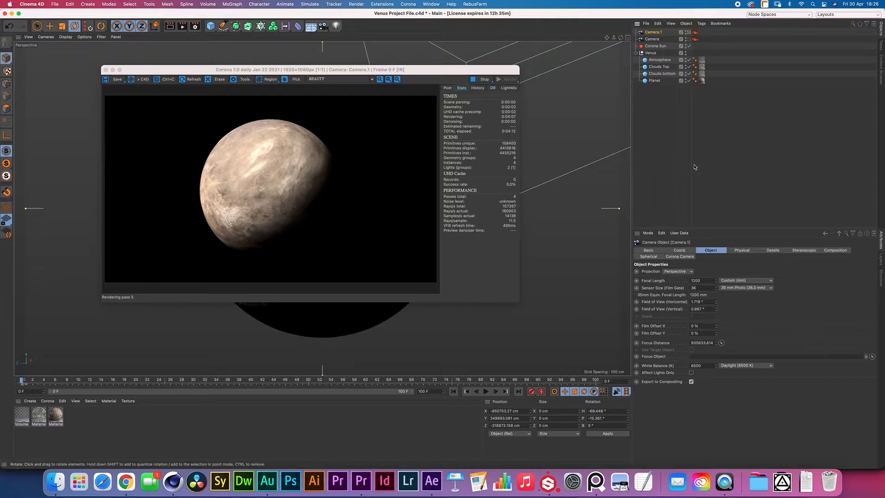
click(695, 32)
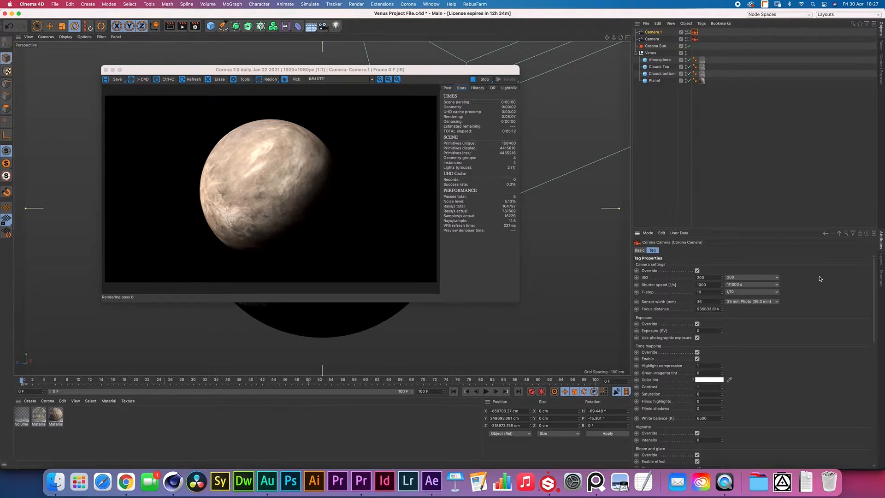
drag(876, 289, 875, 314)
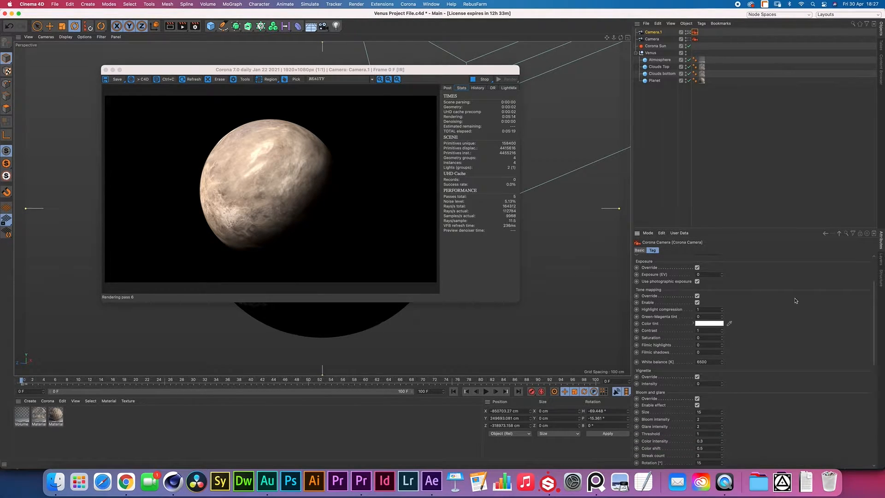
mouse_move(877, 311)
mouse_down()
mouse_move(877, 379)
mouse_move(869, 381)
mouse_up()
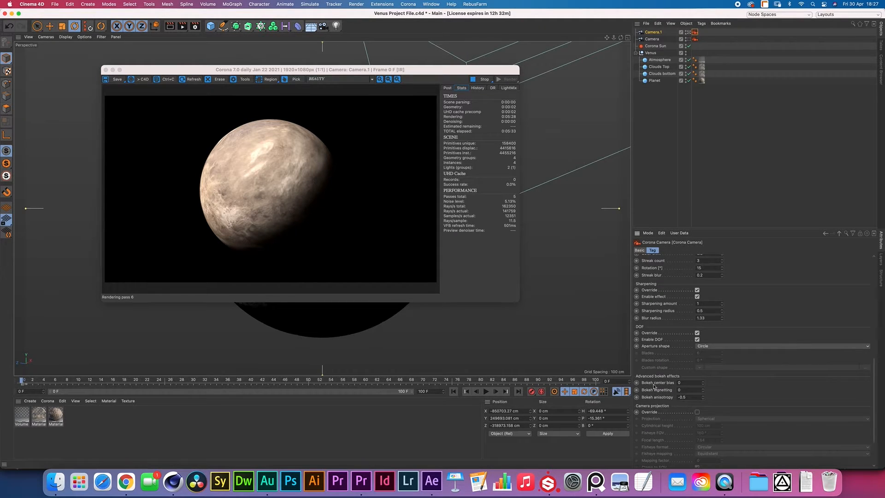
click(679, 389)
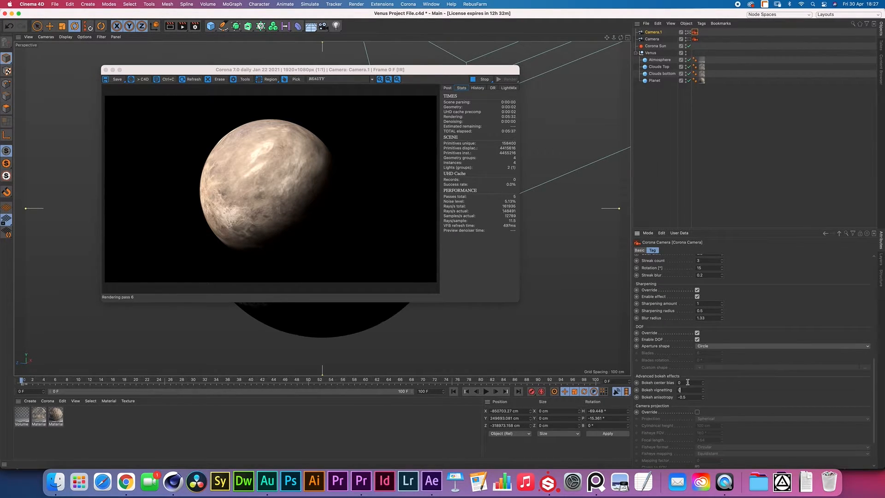
click(687, 382)
drag(875, 399, 873, 373)
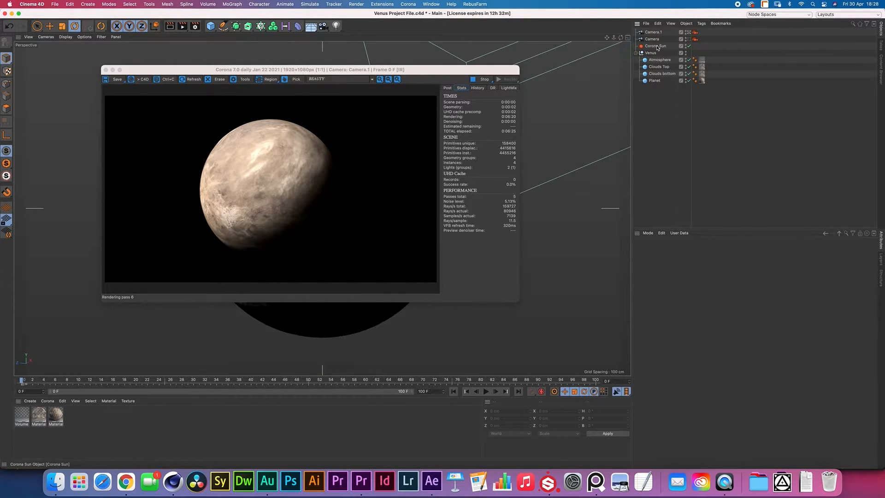
Step: Try a Corona Sun size of 1 to compare the shadow edge in the render, and restore the size to 32
click(656, 46)
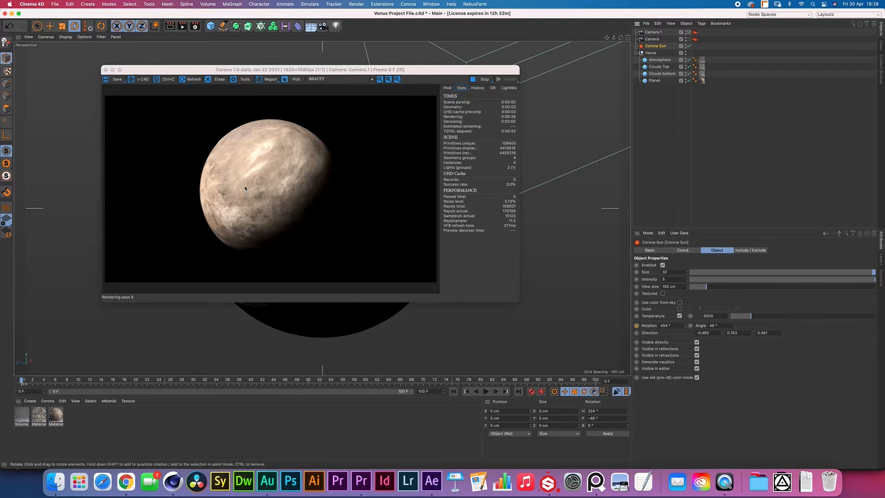
click(667, 272)
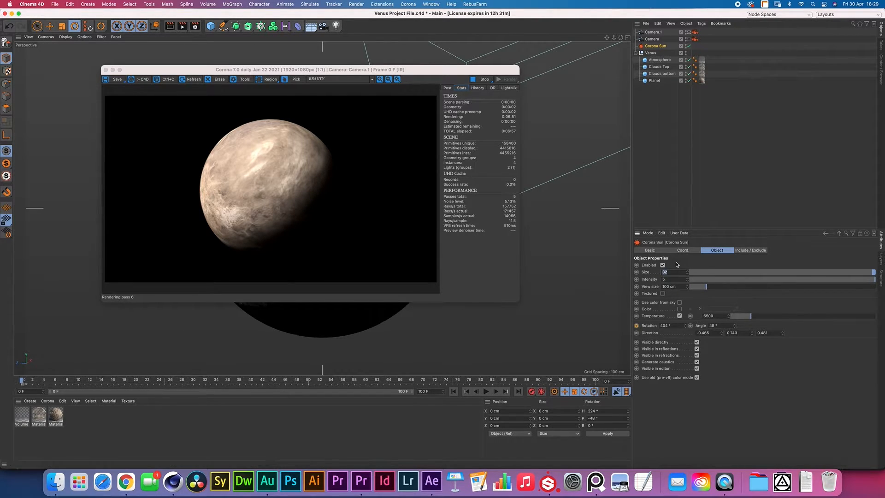
text(1)
key(Return)
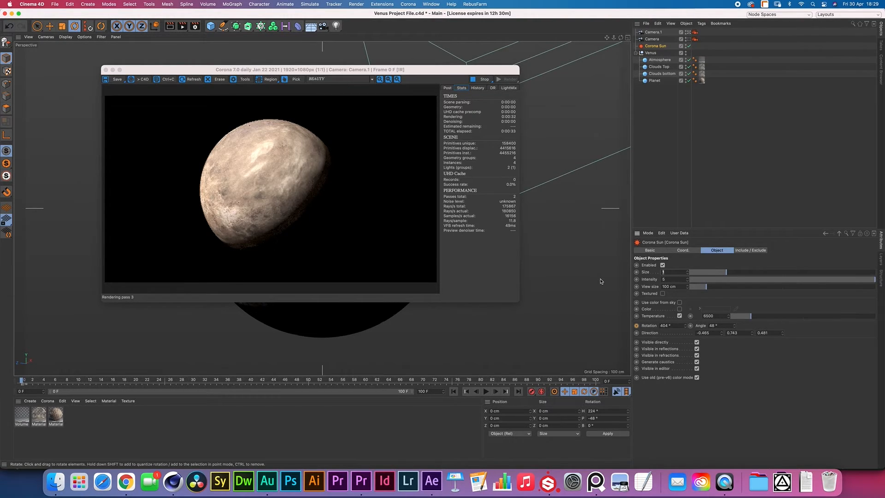
key(Return)
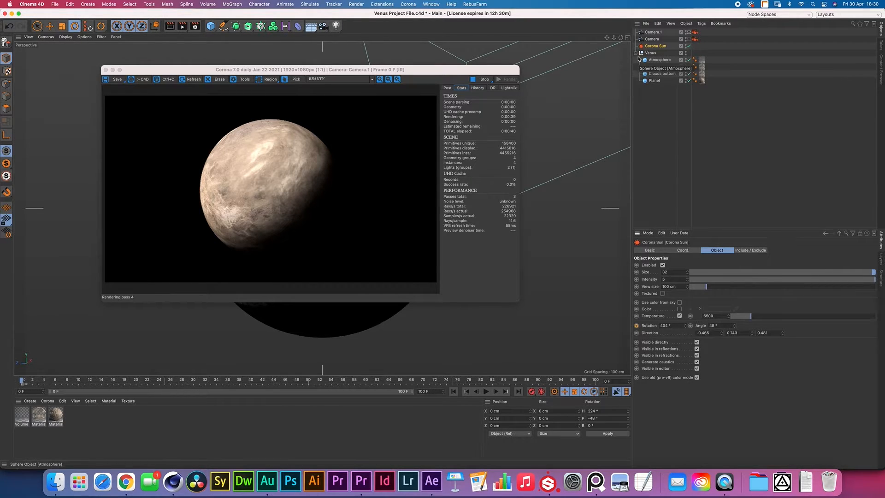
Step: Try a shutter speed of 1/60 s in Camera.1's Corona Camera tag
click(696, 32)
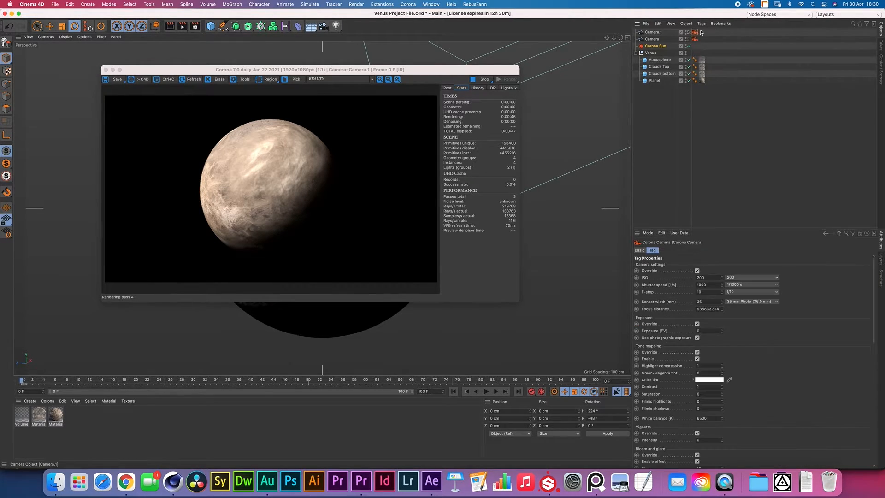
click(737, 286)
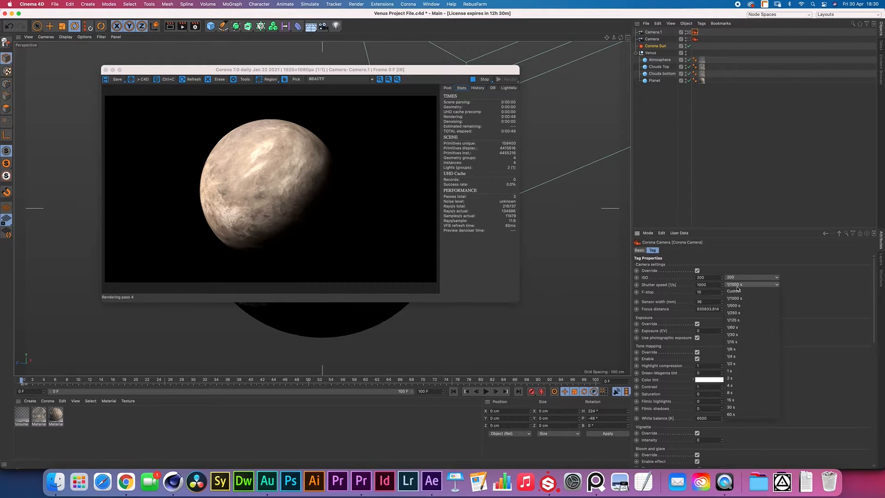
click(744, 328)
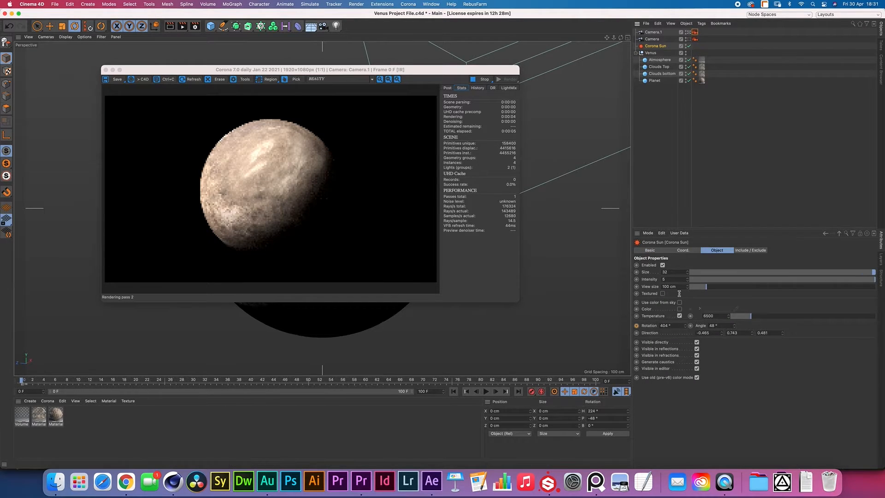
Step: Try Corona Sun colour temperatures of 3200 and 8500 in the render, and restore the temperature to 6500
click(717, 316)
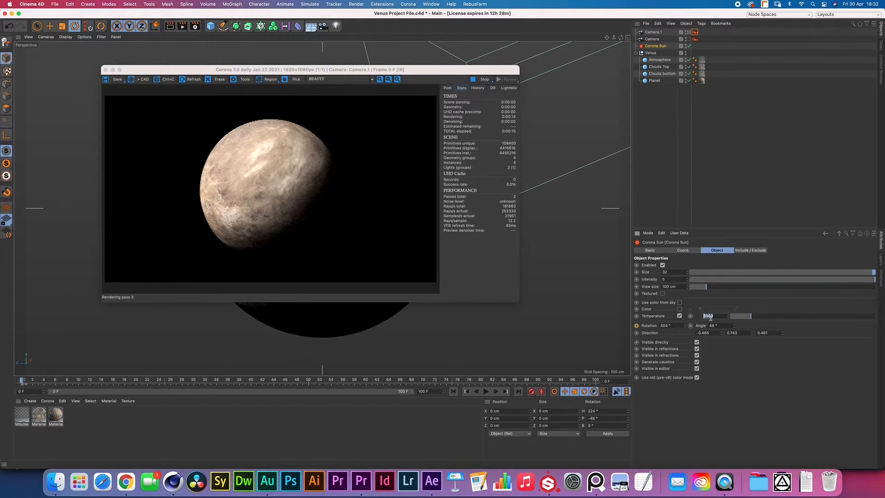
text(3200)
key(Return)
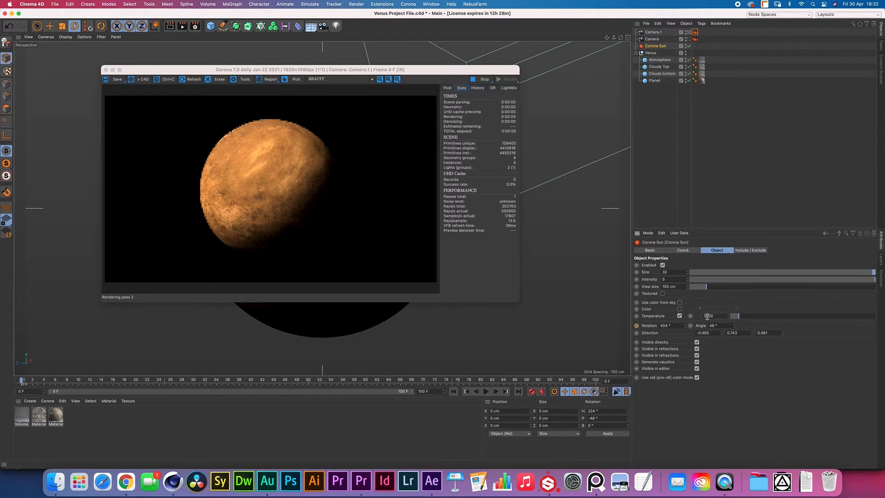
drag(703, 316, 708, 316)
text(85)
key(Return)
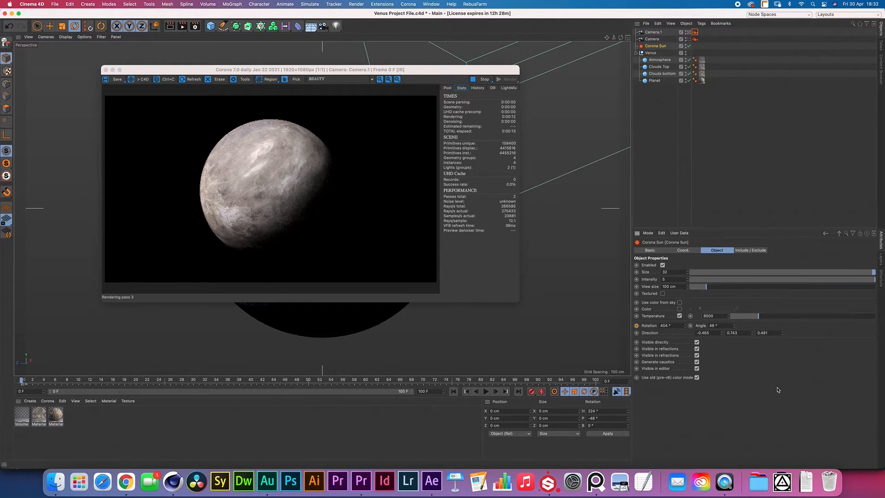
key(Return)
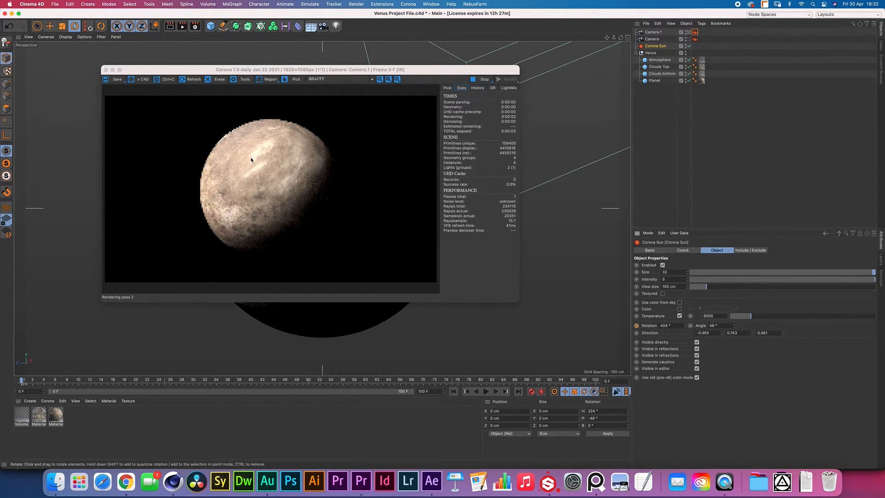
Step: Try Tungsten (3000 K) and Overcast (7500 K) white balance on Camera.1, restore Daylight (6500 K), and deselect the camera
click(652, 32)
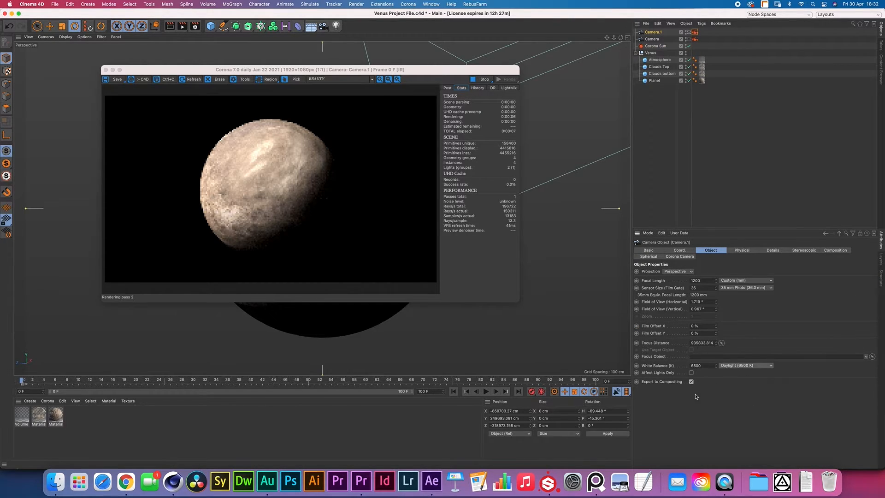
click(733, 367)
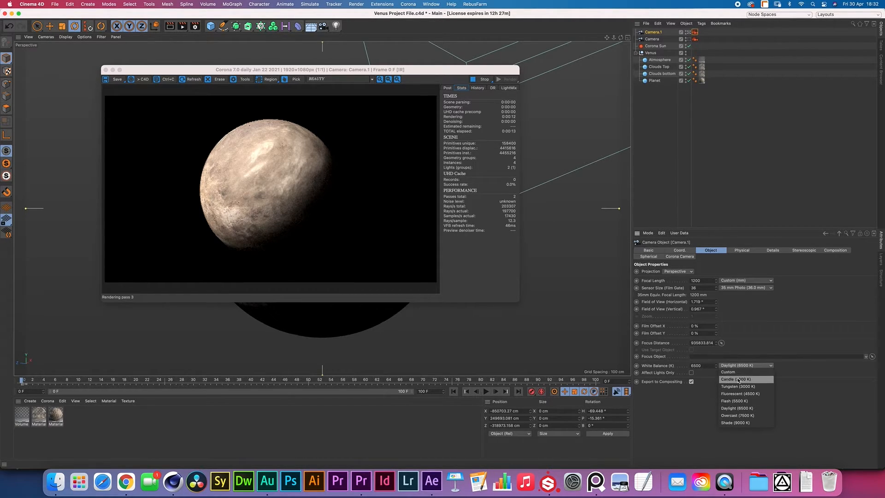
click(736, 389)
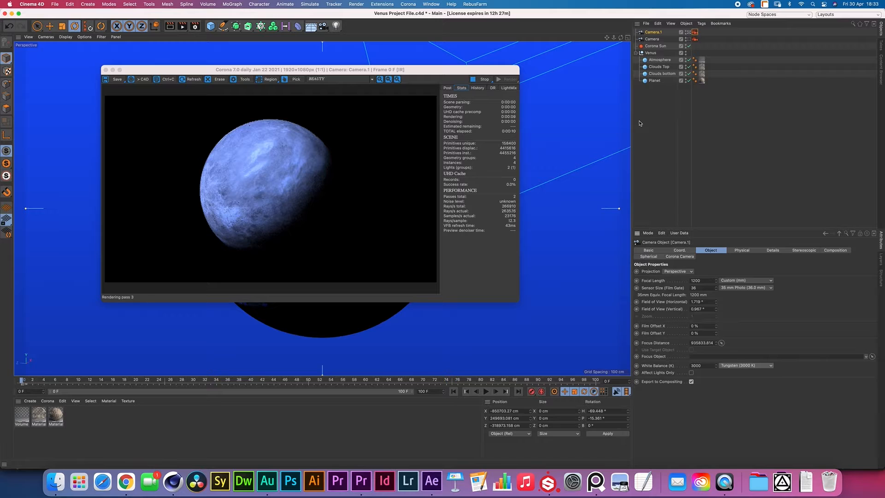
click(742, 364)
click(747, 418)
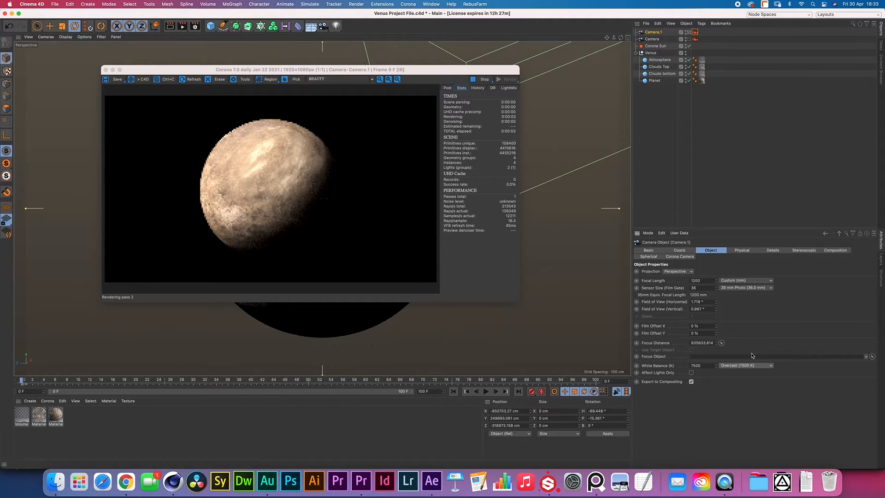
click(757, 366)
click(751, 408)
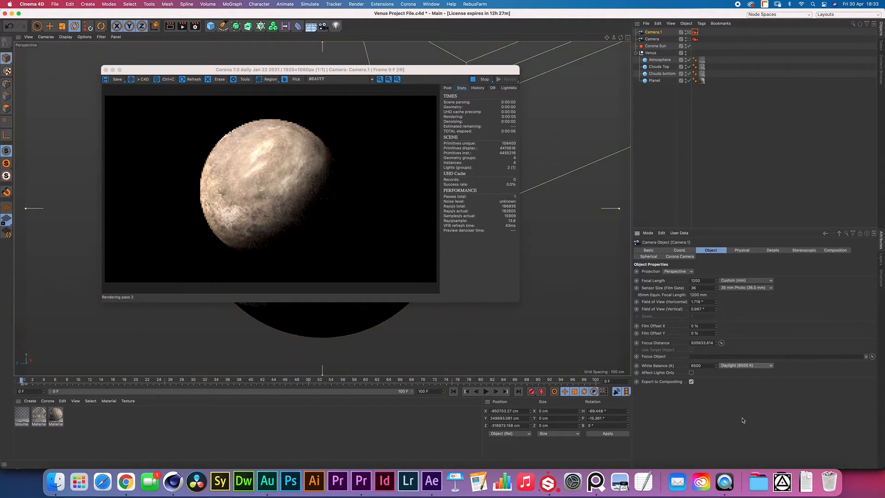
click(712, 101)
drag(137, 72, 139, 73)
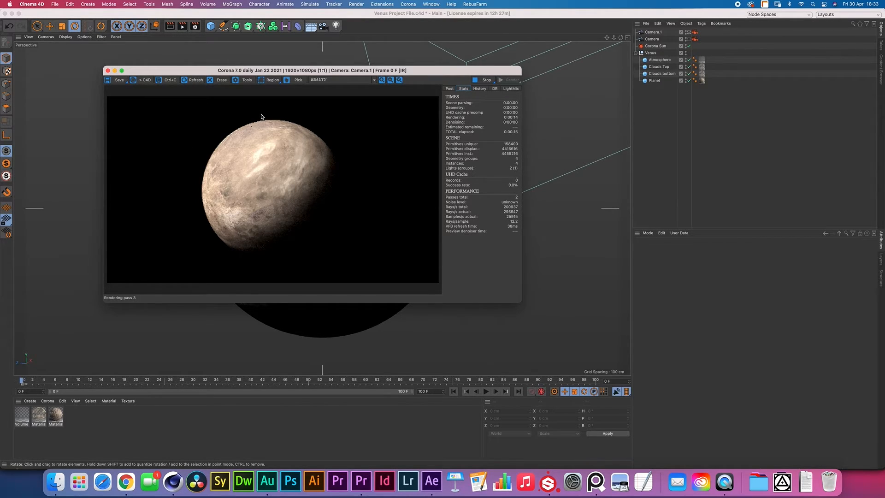
drag(272, 70, 264, 75)
drag(142, 77, 65, 55)
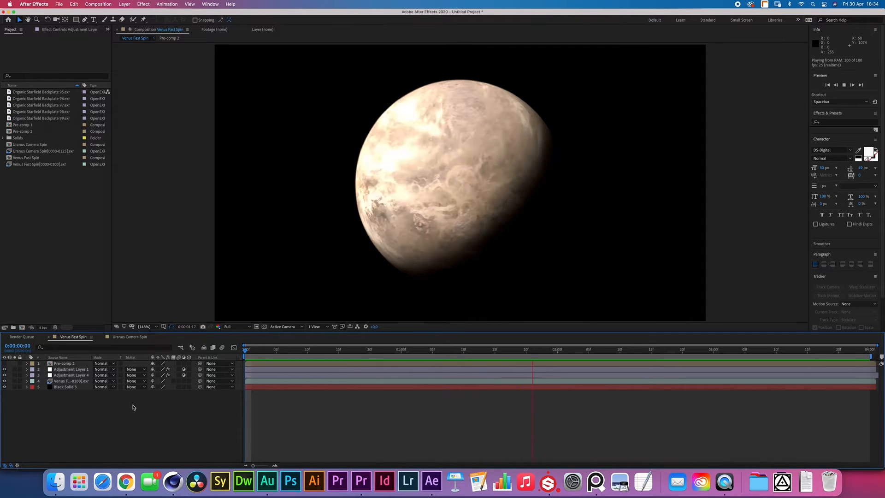
Step: Preview the existing Venus Fast Spin composition, and create a new composition from the Venus Fast Spin[0000-0100].exr sequence
click(323, 350)
drag(324, 354, 340, 351)
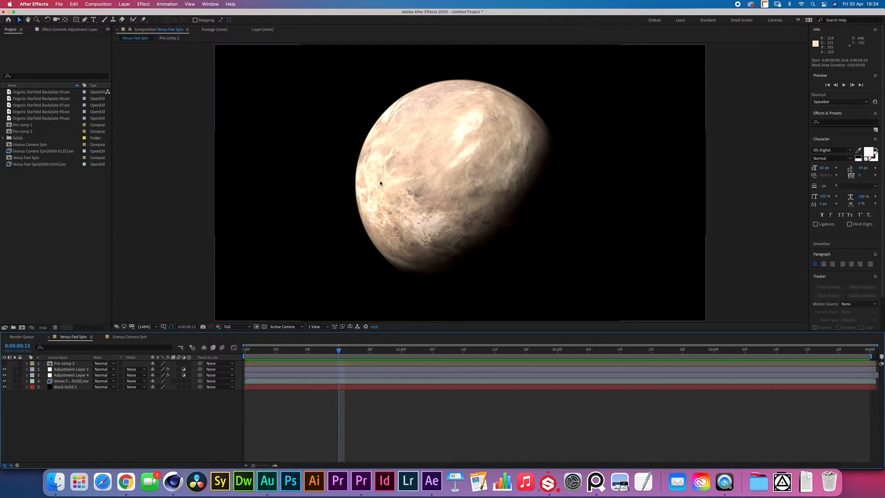
click(29, 177)
click(25, 164)
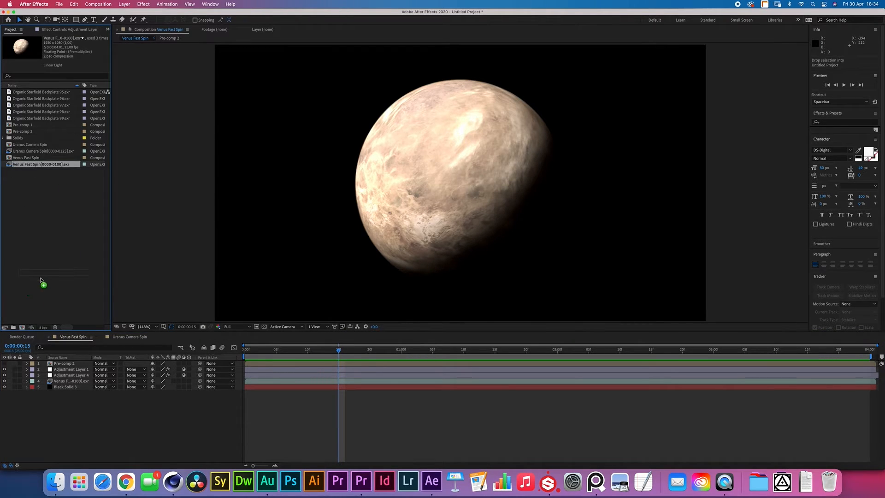
drag(24, 331, 22, 328)
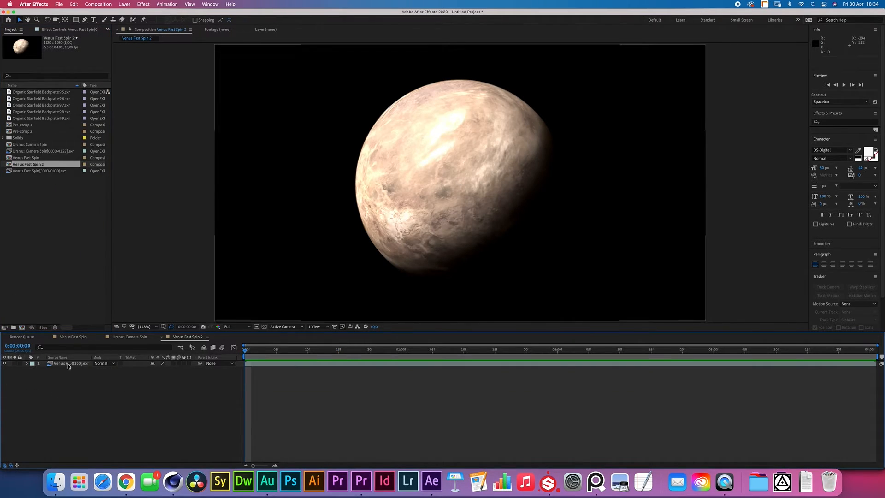
Step: Add a composition-sized black solid and place it beneath the Venus Fast Spin layer
click(124, 4)
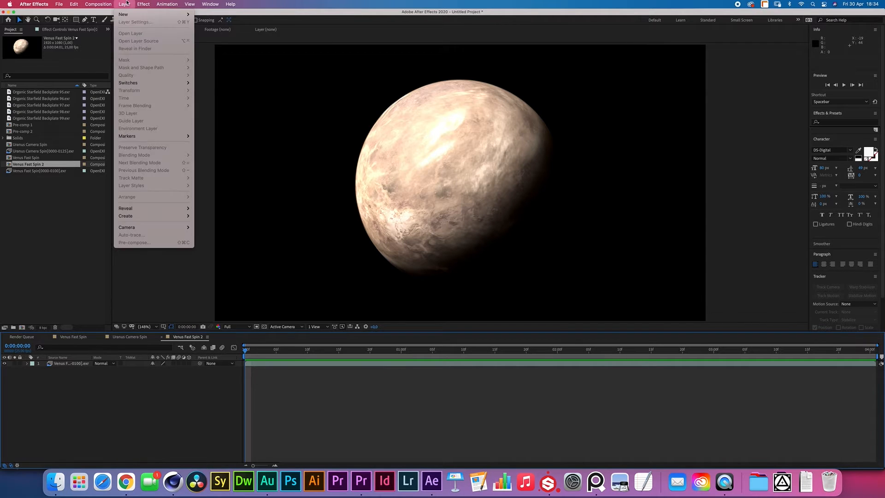
mouse_move(139, 14)
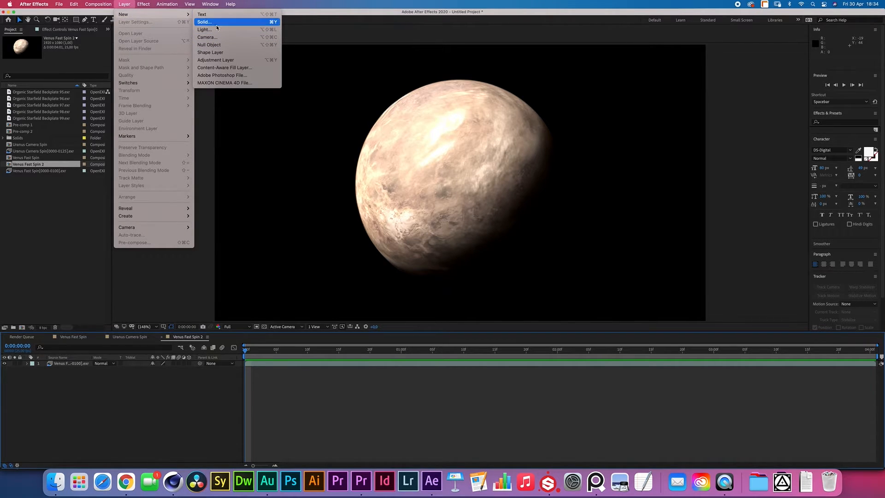
click(216, 25)
click(131, 258)
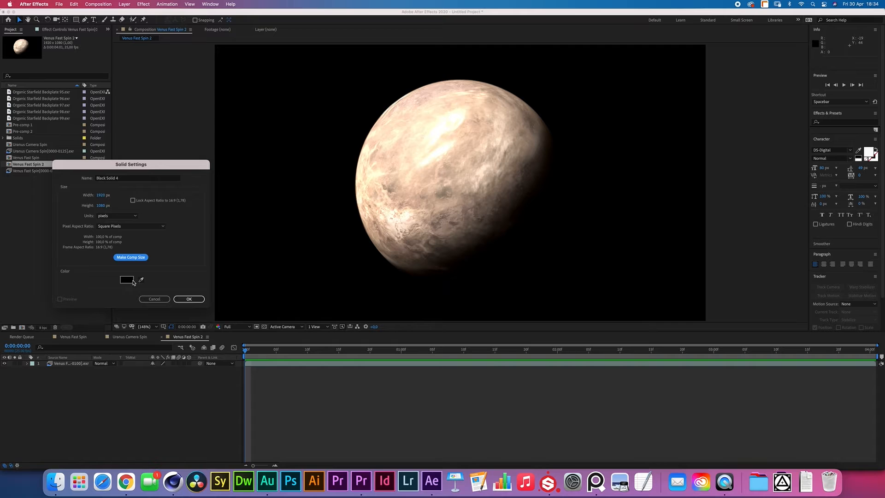
click(196, 299)
drag(66, 364, 60, 391)
Step: Duplicate the black solid and the Venus layer, and stack them so each Venus layer has a solid beneath it
key(super+d)
click(90, 363)
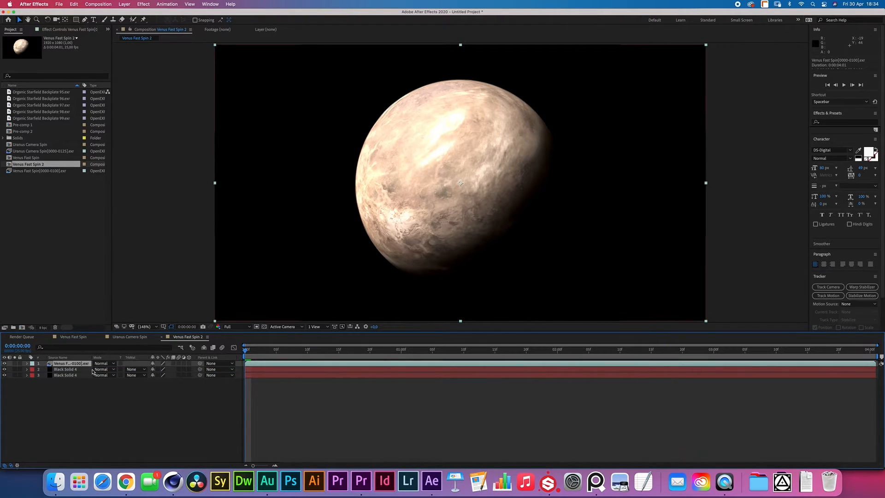
key(super+d)
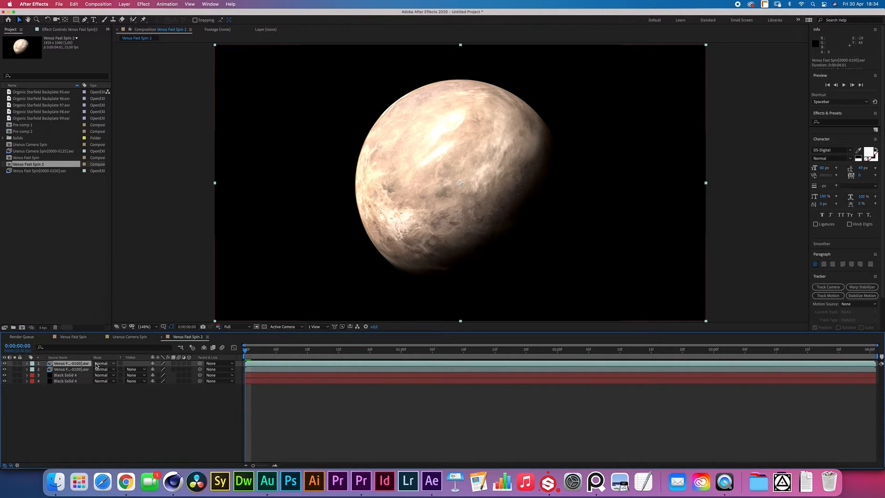
drag(63, 376, 61, 368)
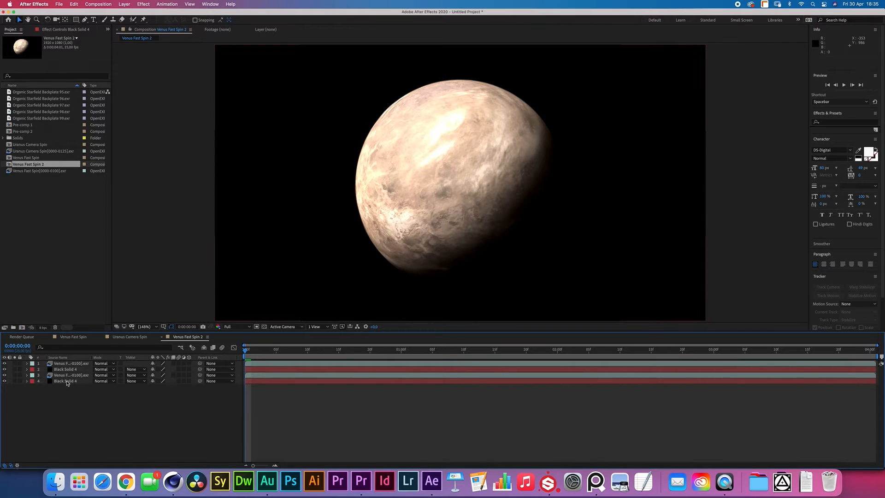
Step: Apply a Fill effect to the topmost Venus layer and set its colour to white
click(73, 382)
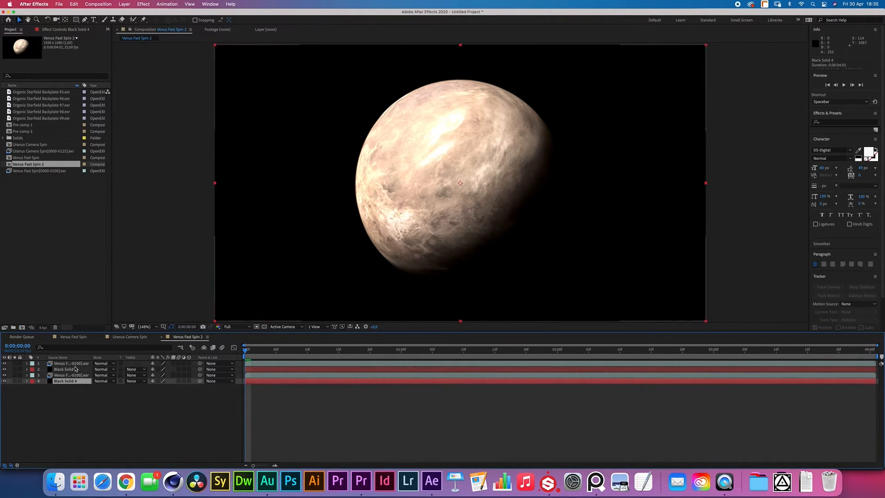
click(71, 375)
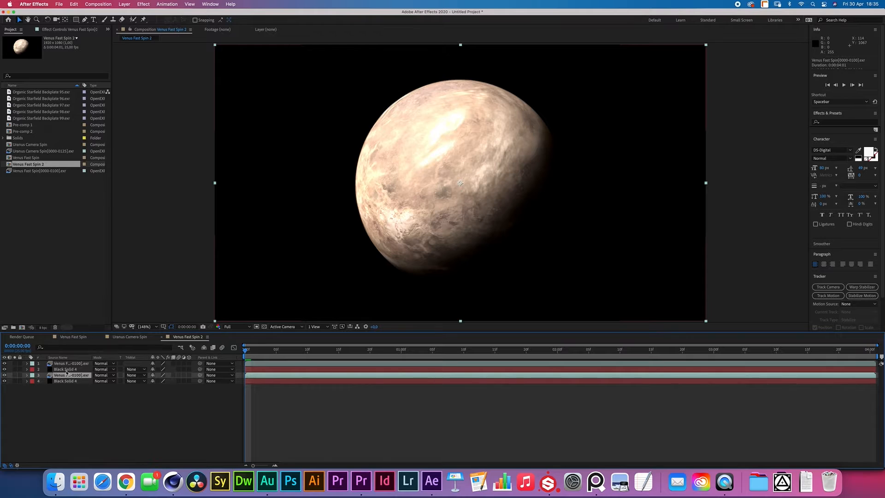
click(70, 369)
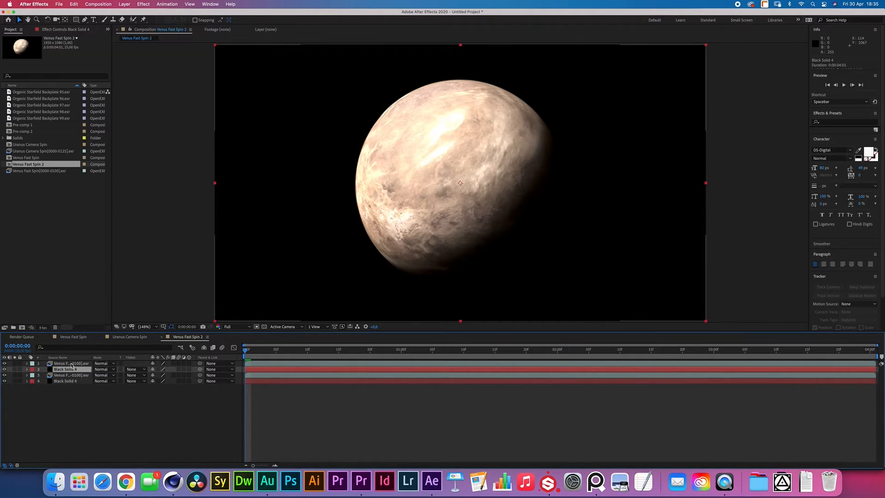
click(70, 363)
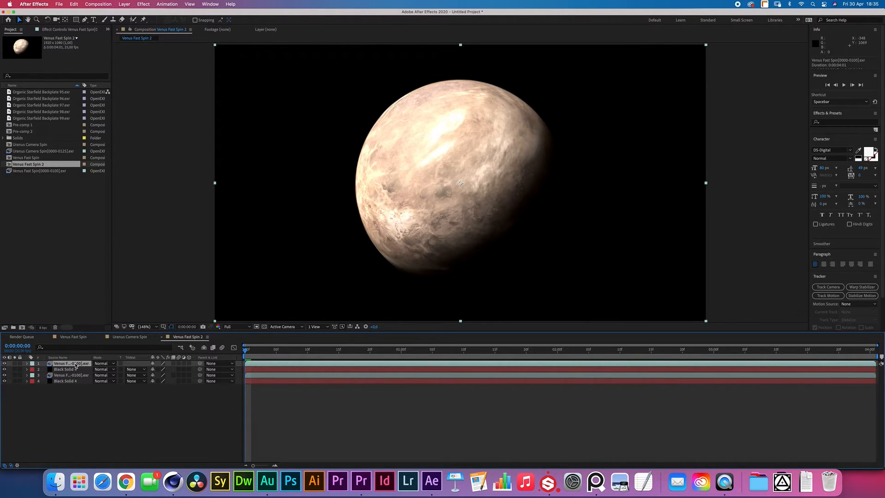
click(143, 4)
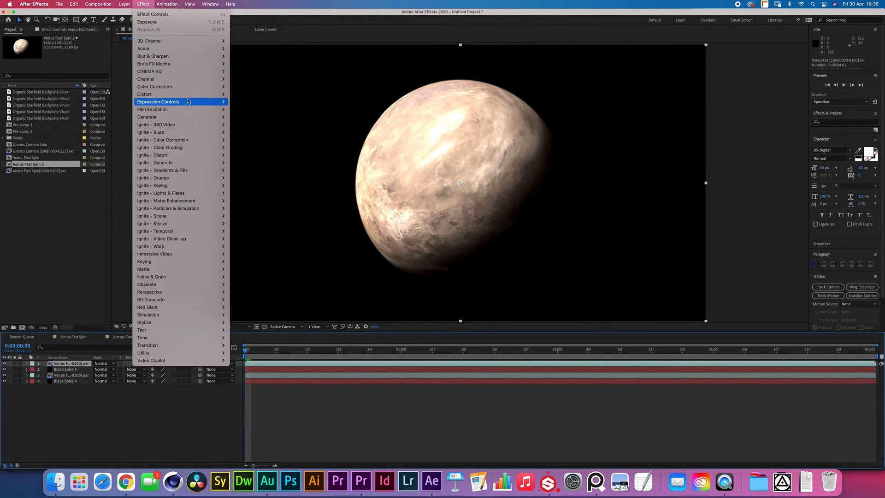
mouse_move(190, 116)
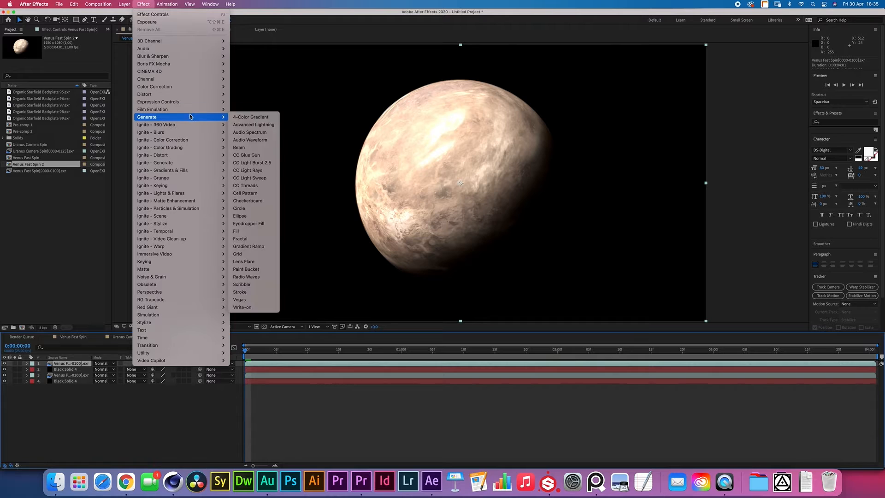
click(252, 231)
click(65, 63)
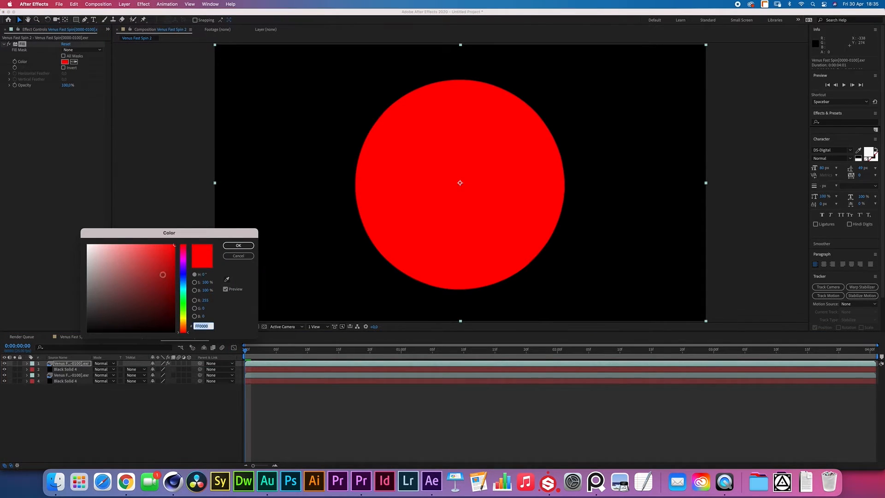
drag(162, 274, 1, 101)
click(238, 245)
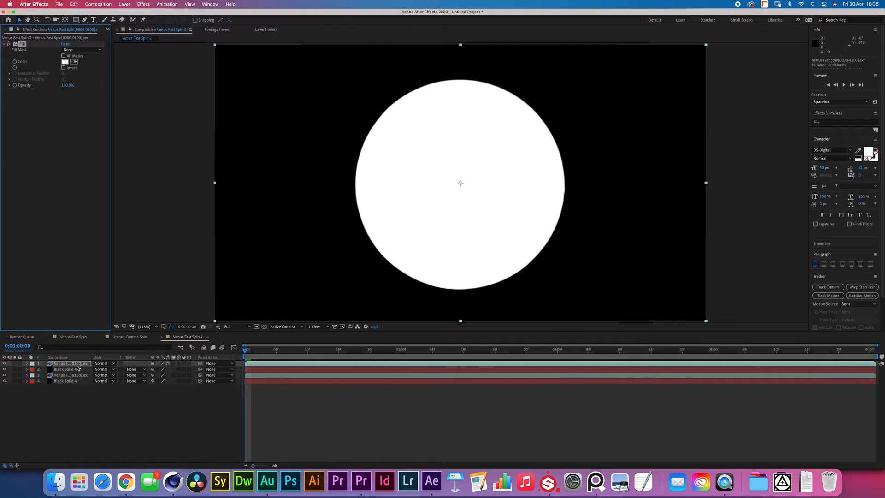
Step: Duplicate the white-filled Venus layer and set the upper copy's Fill colour to black (000000)
key(super+d)
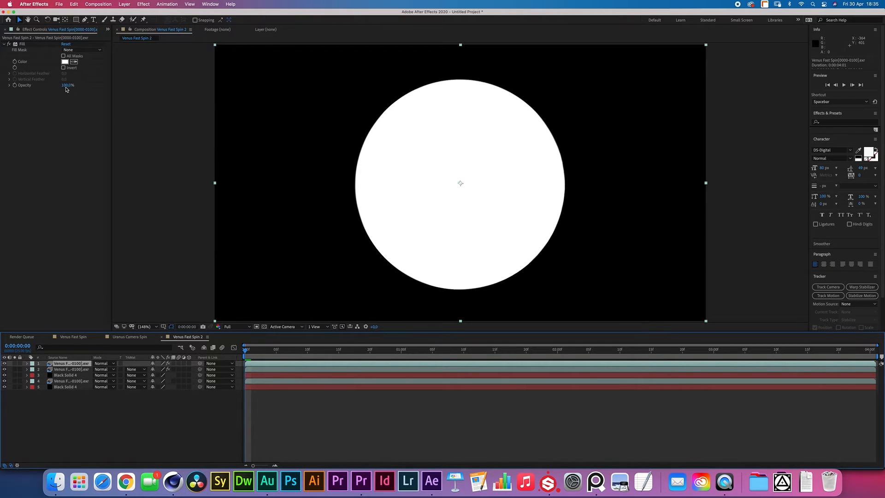
click(65, 61)
drag(154, 320, 271, 392)
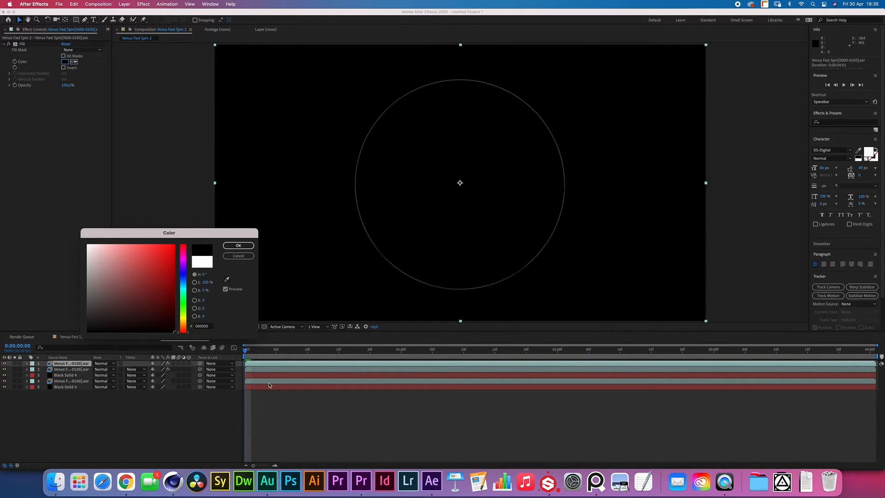
click(238, 244)
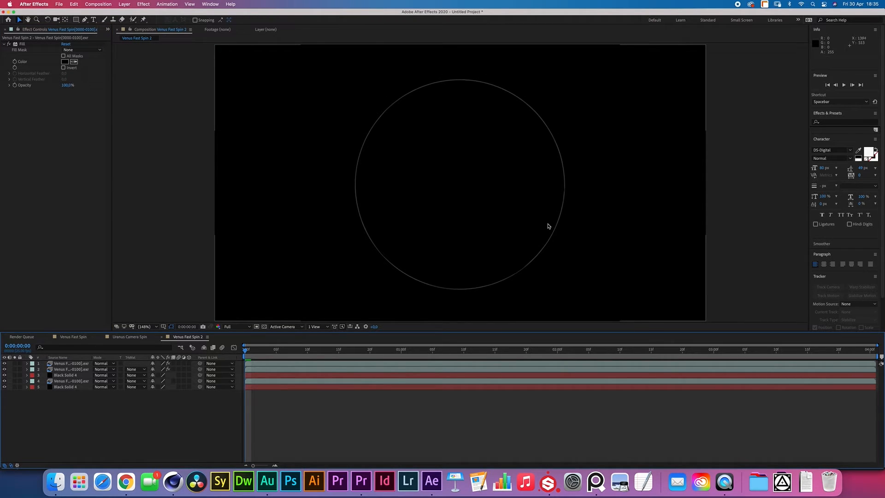
Step: Apply Gaussian Blur to the black-filled Venus layer with a blurriness of about 57.8
click(256, 190)
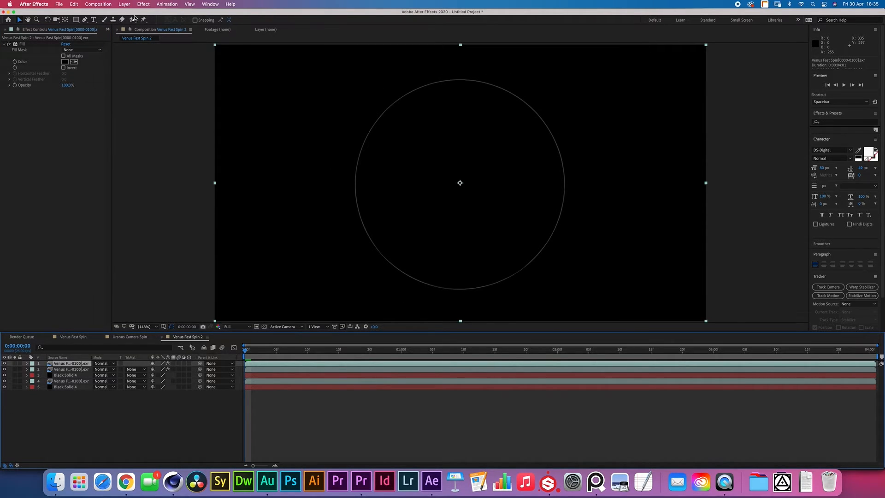
click(143, 4)
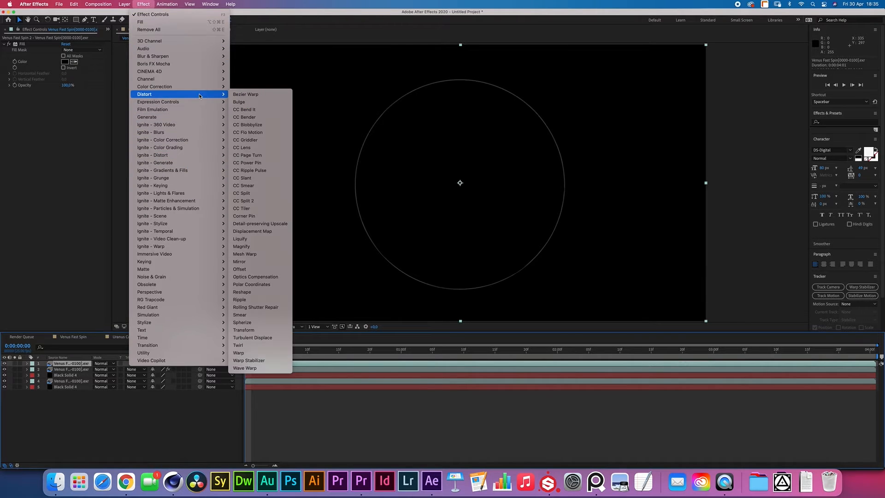
mouse_move(201, 85)
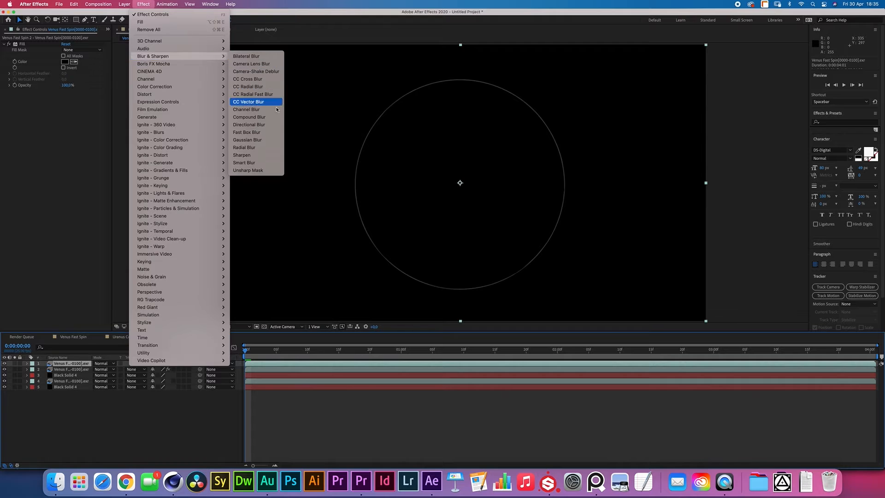
click(263, 140)
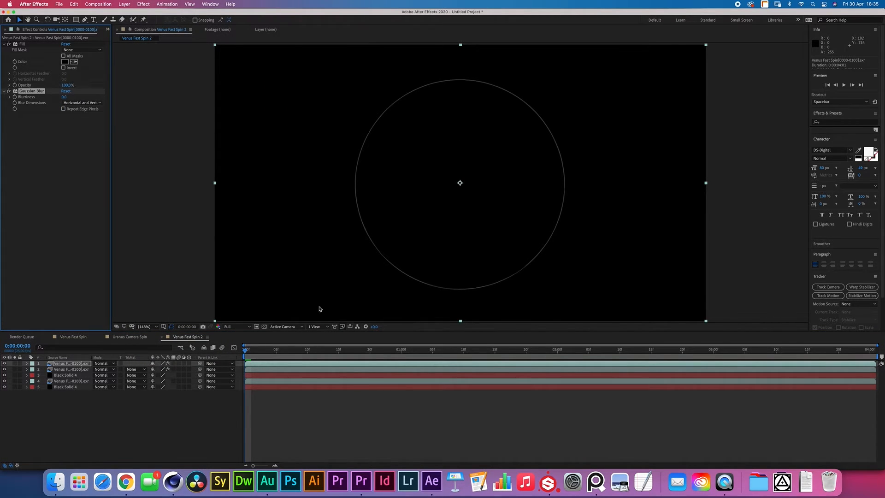
click(397, 71)
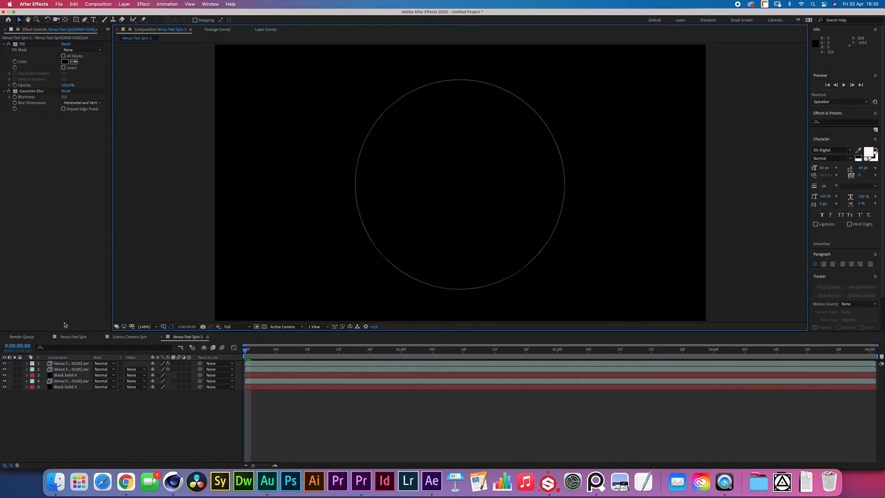
click(68, 364)
drag(64, 97, 292, 120)
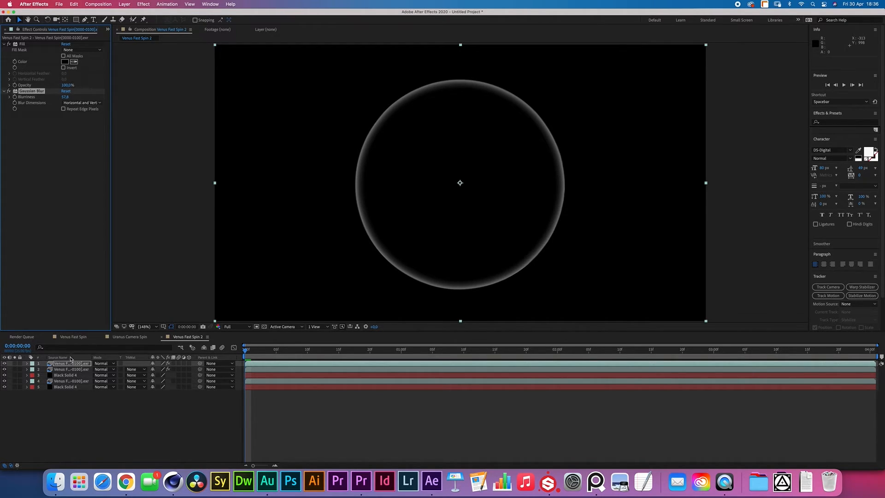
Step: Copy the Gaussian Blur to the white-filled Venus layer and reduce its blurriness there to about 24
click(71, 370)
key(super+v)
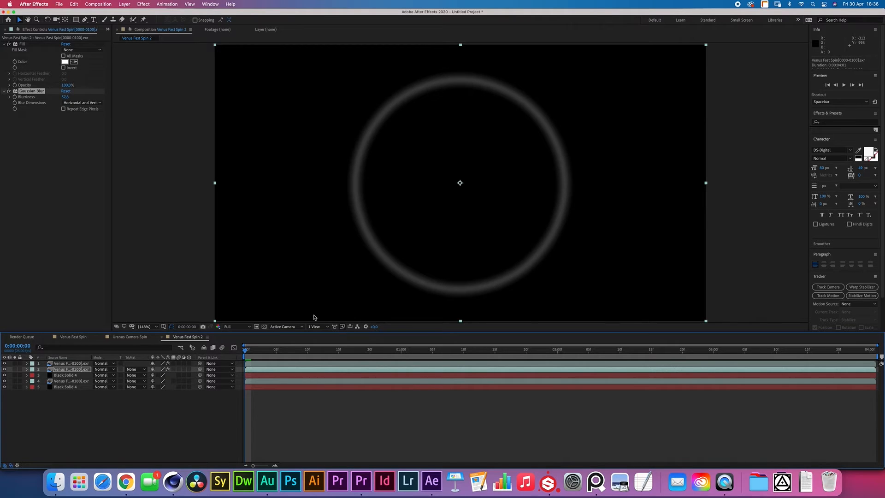
drag(65, 97, 2, 97)
mouse_move(65, 97)
mouse_down()
mouse_move(14, 96)
mouse_move(50, 96)
mouse_up()
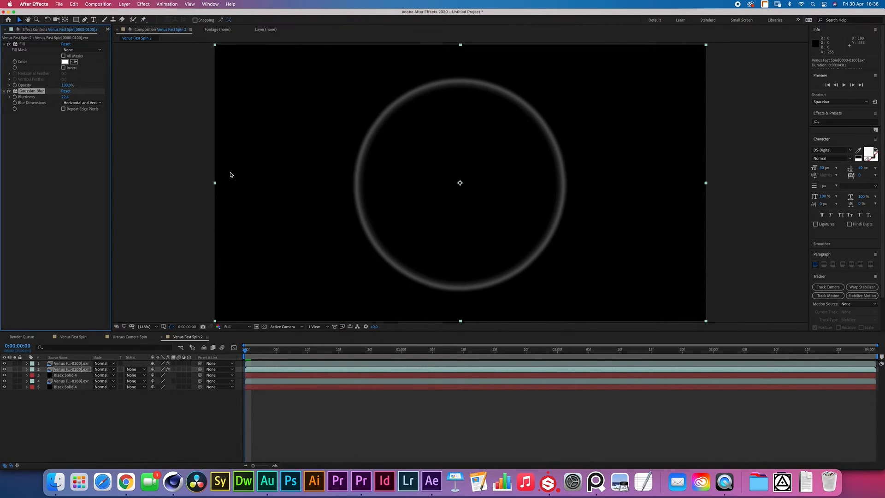
drag(65, 97, 71, 97)
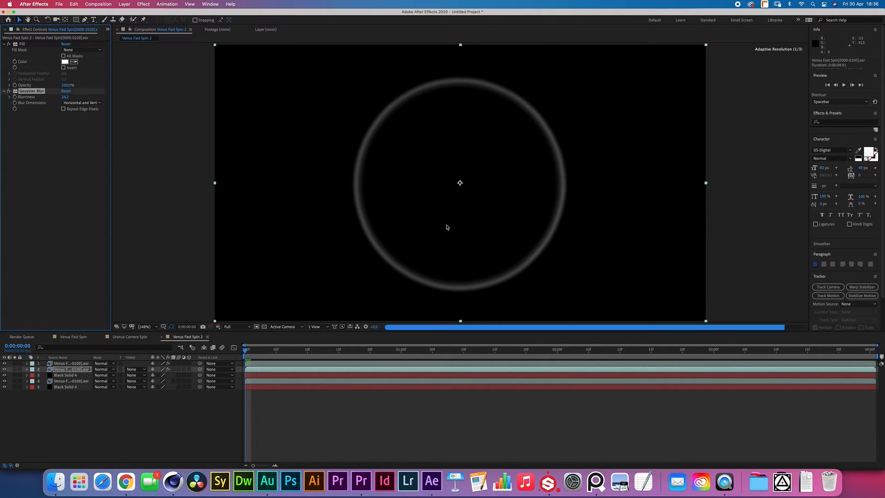
Step: Add an adjustment layer above the blurred layers and apply an Exposure effect with exposure at about 2.19
click(70, 392)
click(124, 4)
mouse_move(123, 14)
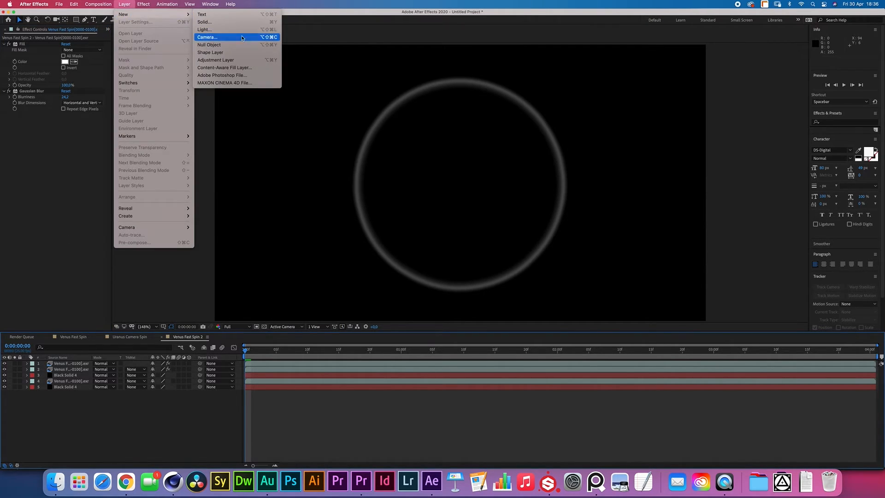
click(221, 59)
click(143, 4)
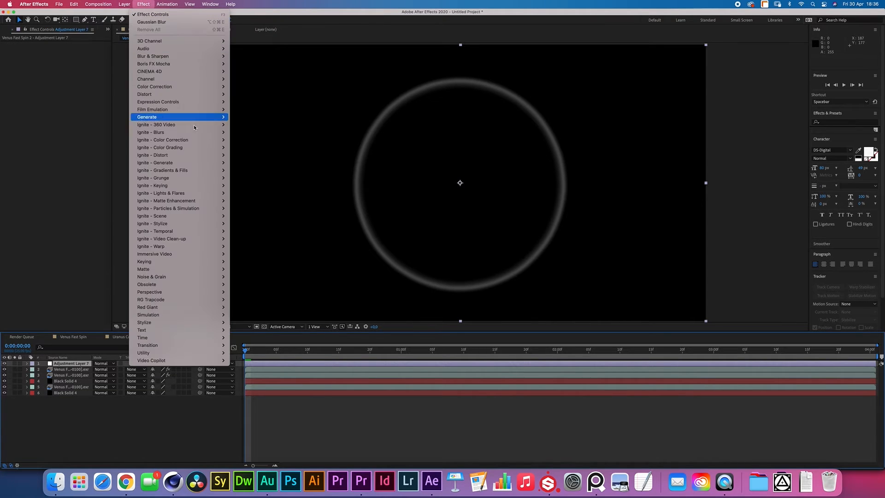
mouse_move(180, 86)
click(261, 238)
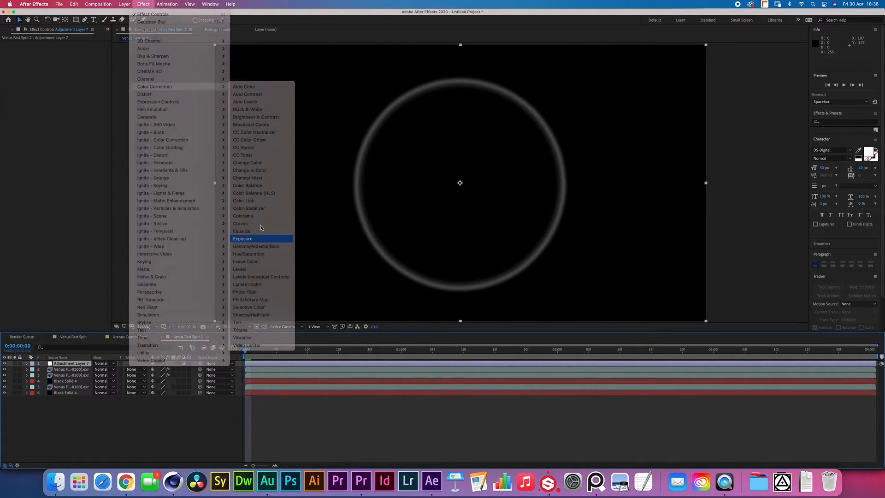
drag(64, 60, 170, 87)
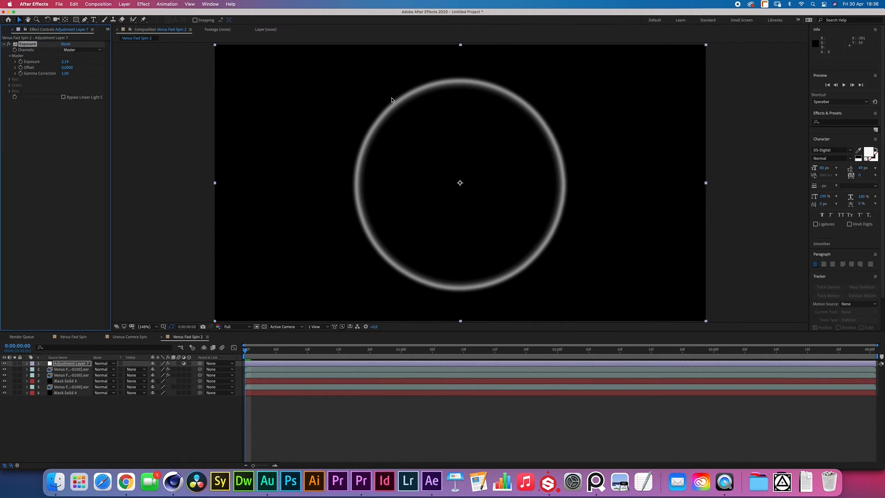
Step: Pre-compose the adjustment layer, both filled Venus layers and the black solid directly beneath them
shift+click(59, 382)
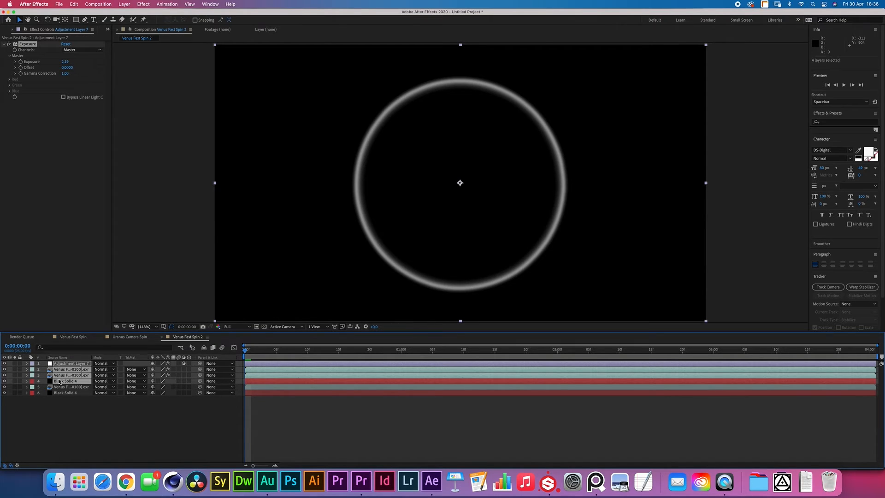
key(super+shift+c)
key(Return)
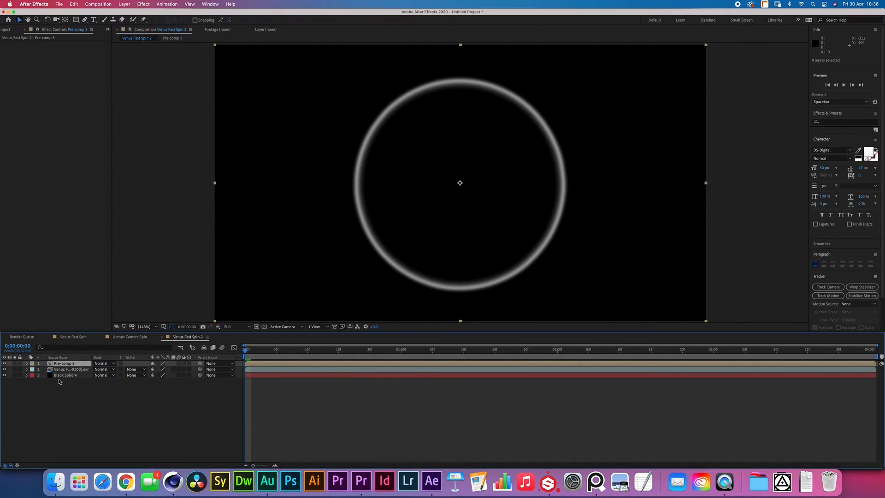
Step: Rename the new pre-composition layer as Luma and hide it
key(Return)
text(Luma)
key(Return)
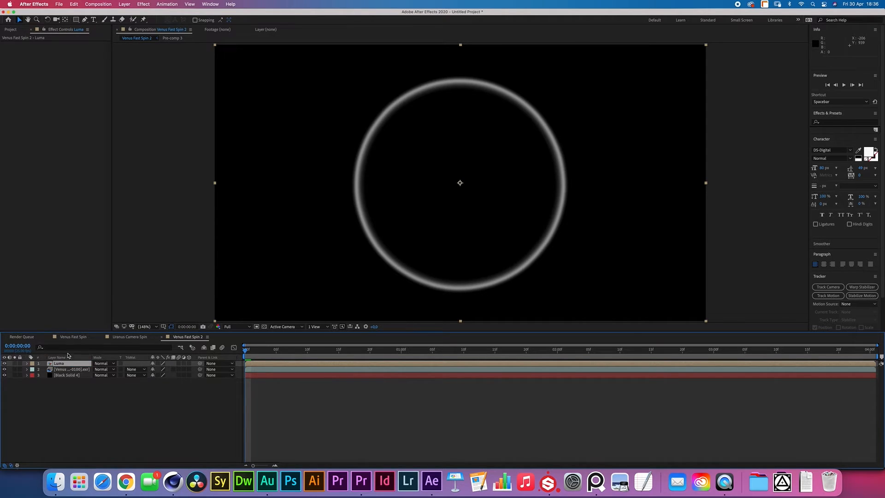
click(5, 363)
Step: Add an adjustment layer directly above the Venus footage layer and apply a Camera Lens Blur effect to it
click(69, 369)
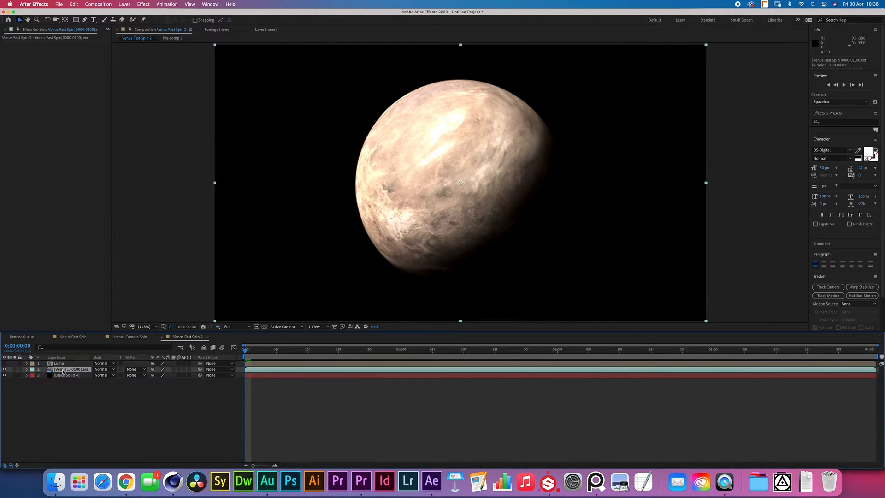
click(125, 3)
mouse_move(138, 19)
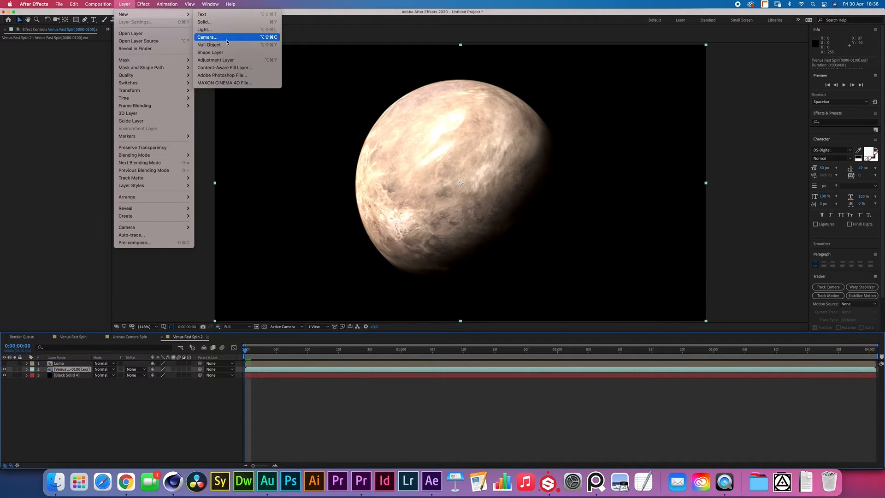
click(226, 61)
click(144, 3)
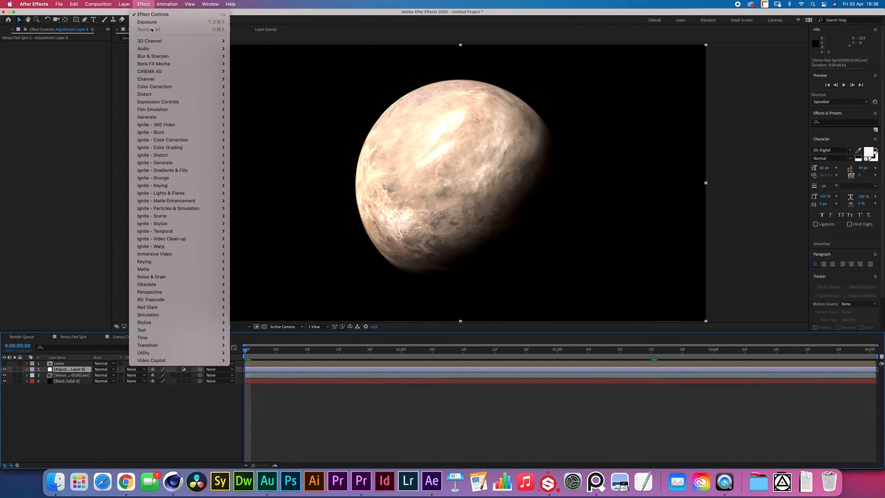
mouse_move(166, 59)
click(252, 64)
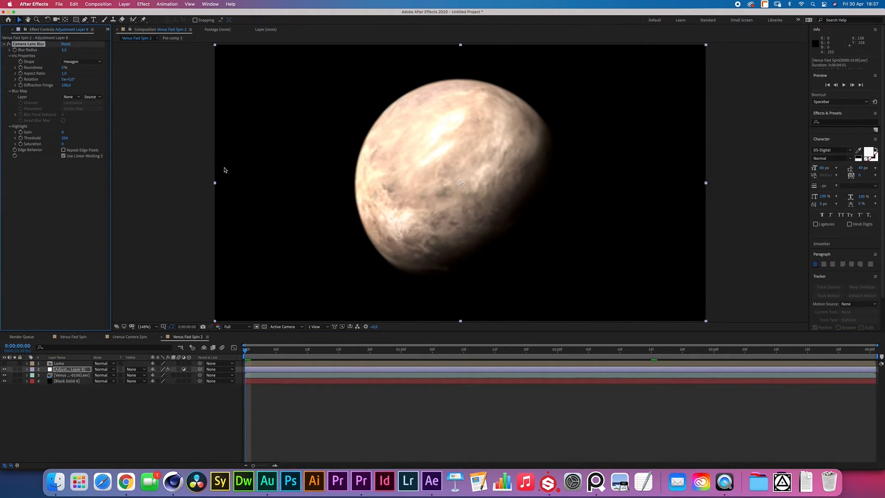
Step: Set the Camera Lens Blur's iris aspect ratio to 0.5 and use the Luma layer as its blur map
click(64, 73)
text(,5)
key(Return)
click(71, 98)
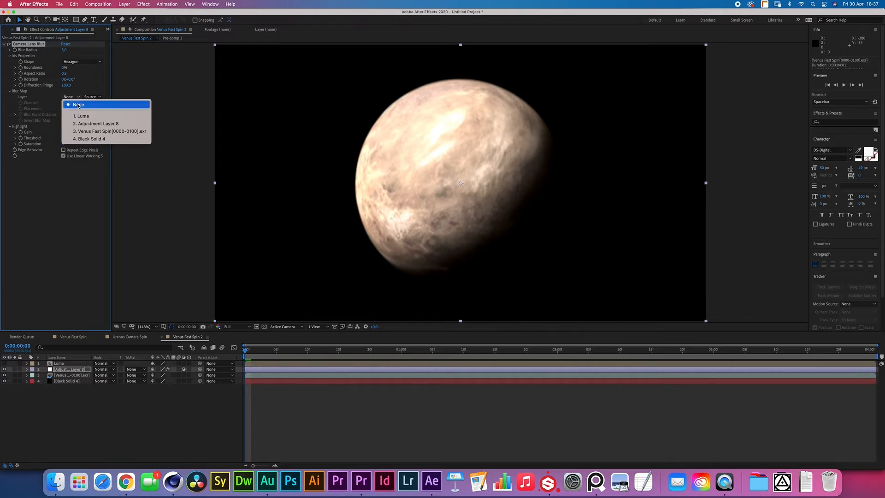
click(82, 116)
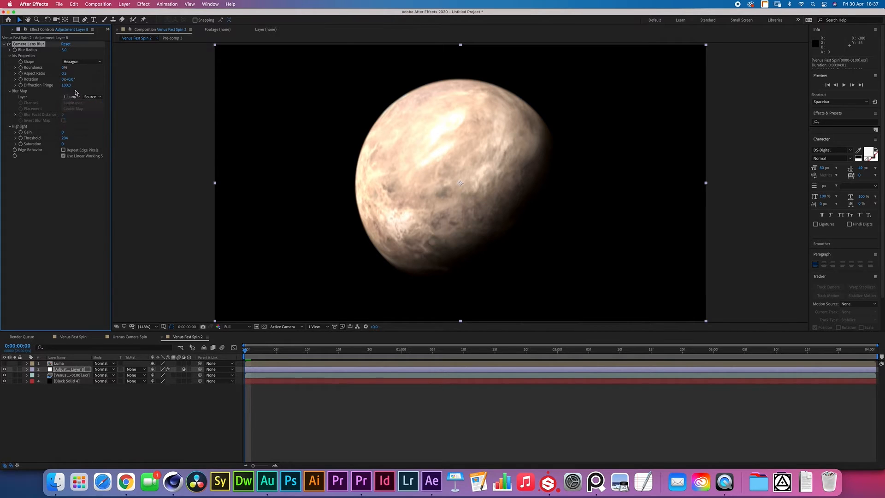
Step: Set the Camera Lens Blur's blur radius to 3
click(64, 49)
text(2)
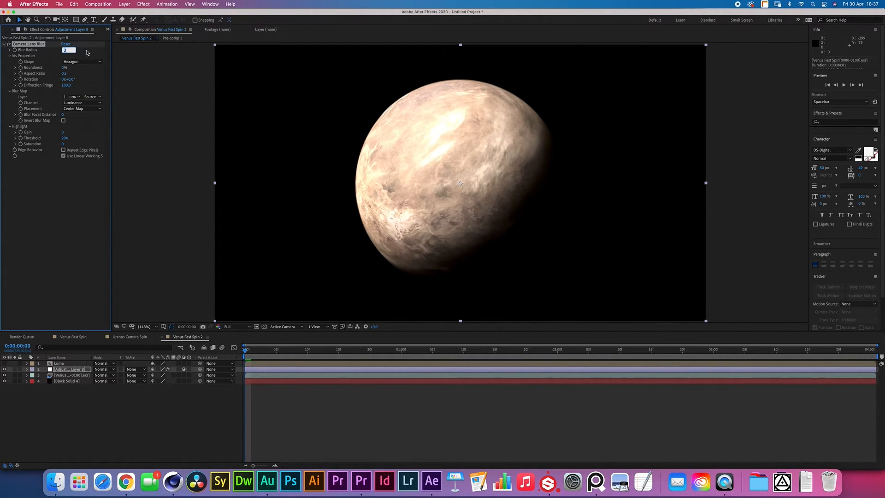
click(86, 54)
click(65, 49)
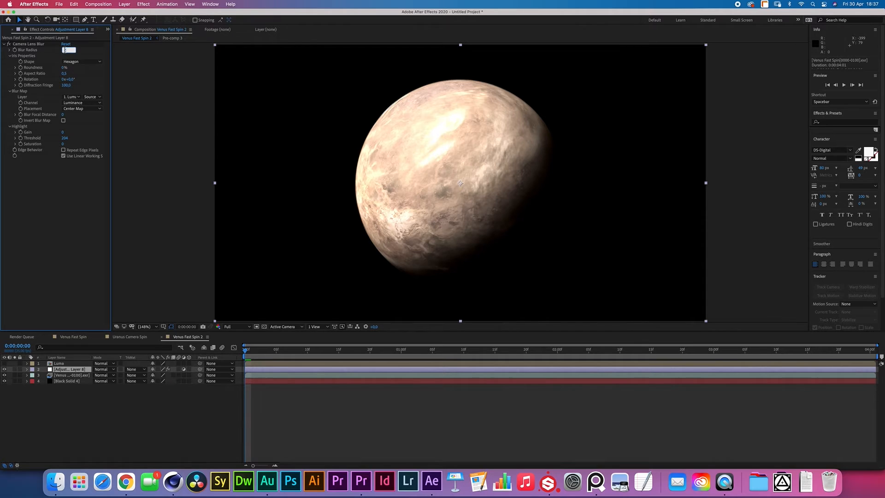
click(89, 54)
click(136, 406)
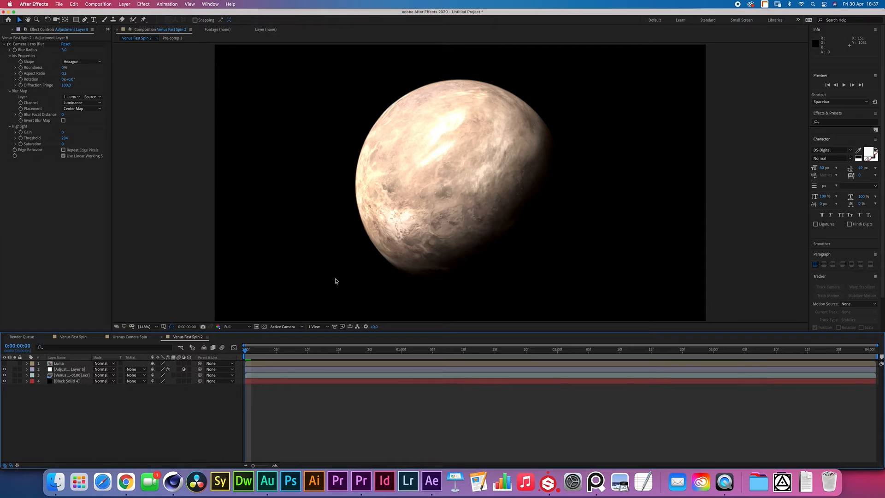
Step: Add another adjustment layer at the top of the stack and apply a Vibrance effect with vibrance at about 33
click(124, 4)
mouse_move(138, 15)
click(240, 60)
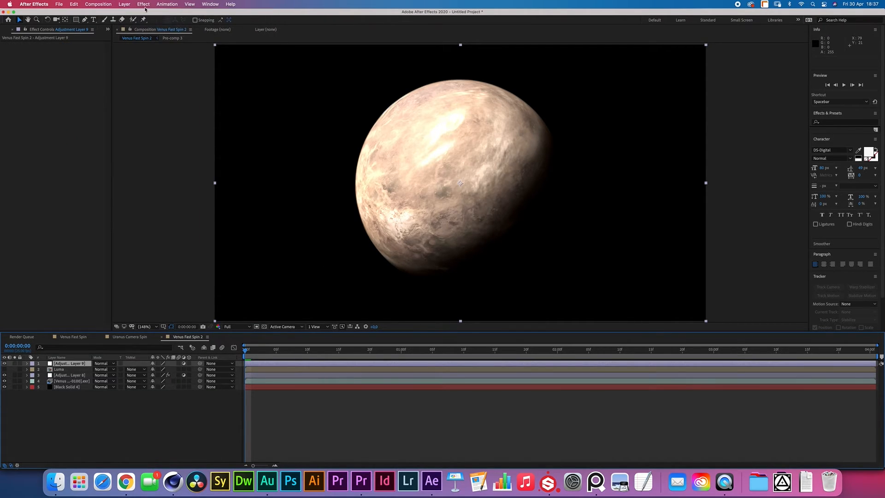
click(143, 4)
mouse_move(190, 88)
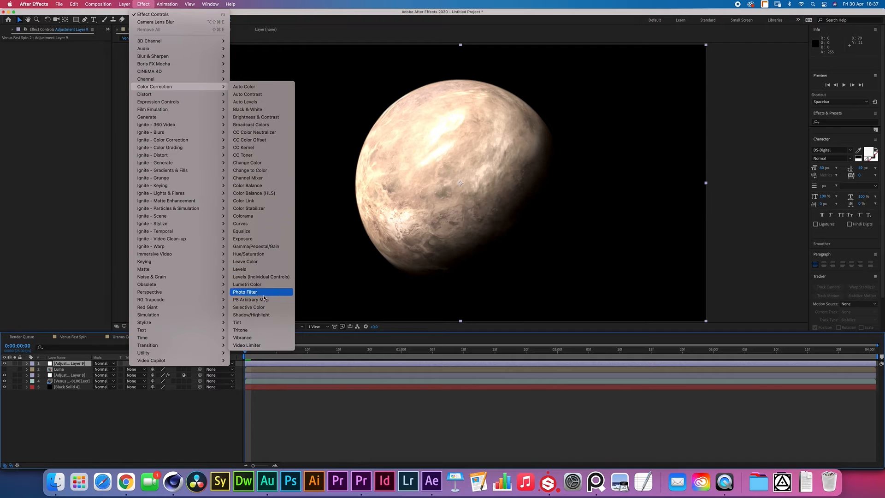
click(248, 338)
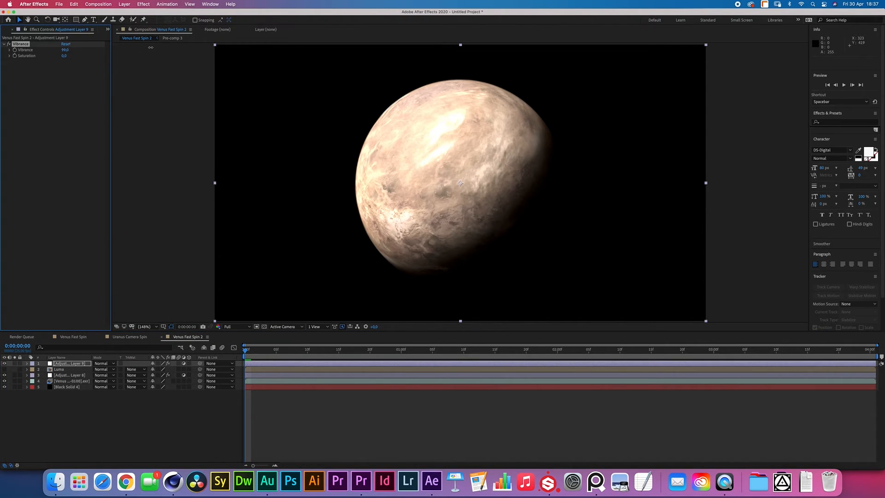
drag(65, 50, 35, 50)
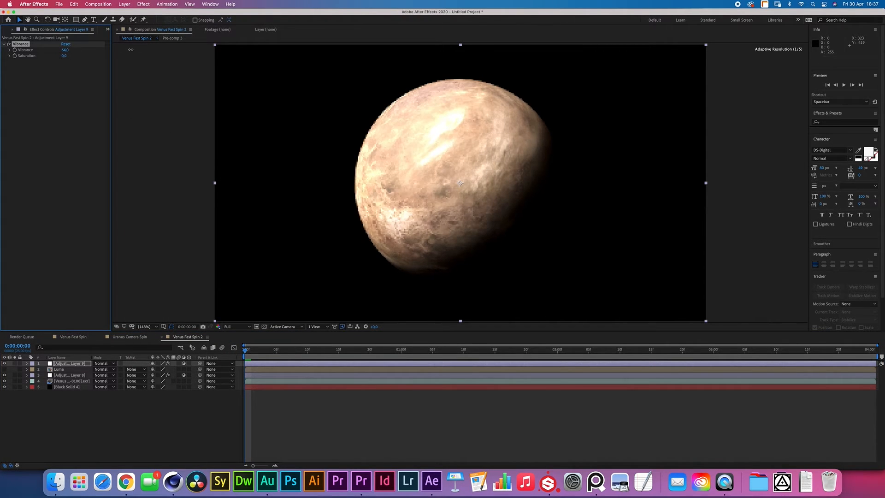
Step: Apply a Tritone effect to the top adjustment layer and set its highlights to a pale cream, about FFF7DF
click(143, 4)
mouse_move(178, 87)
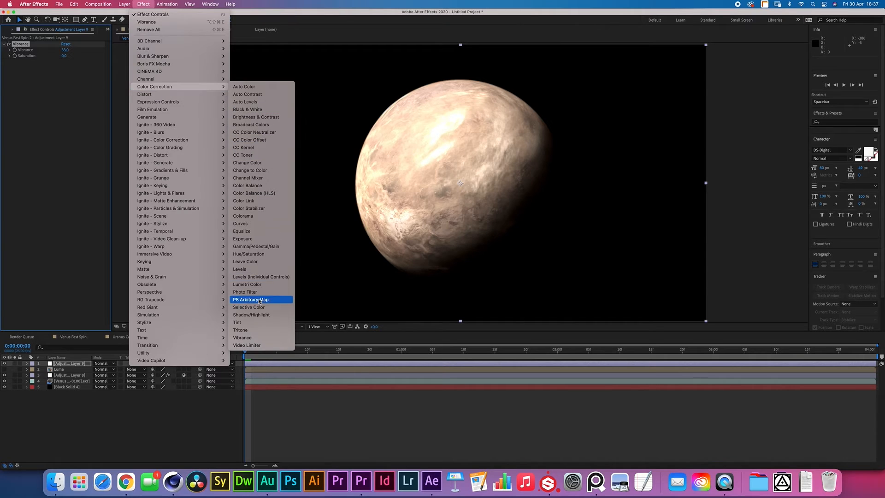
click(247, 330)
click(65, 67)
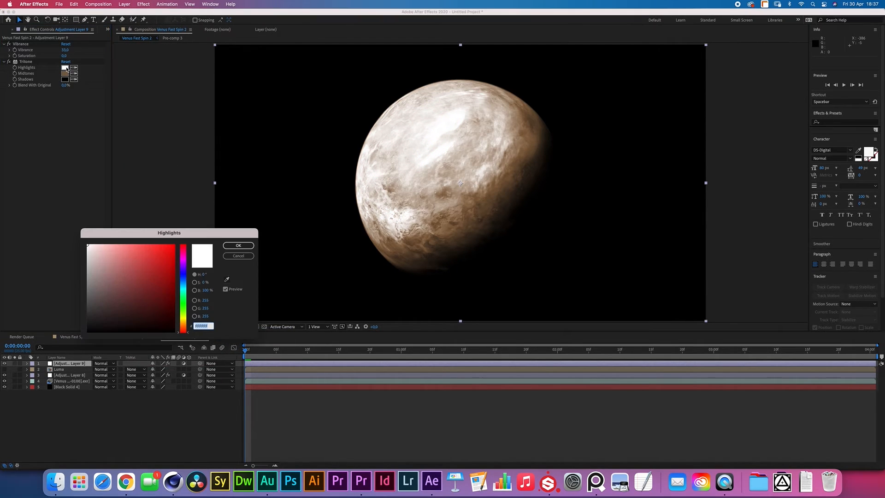
text(FFF7DF)
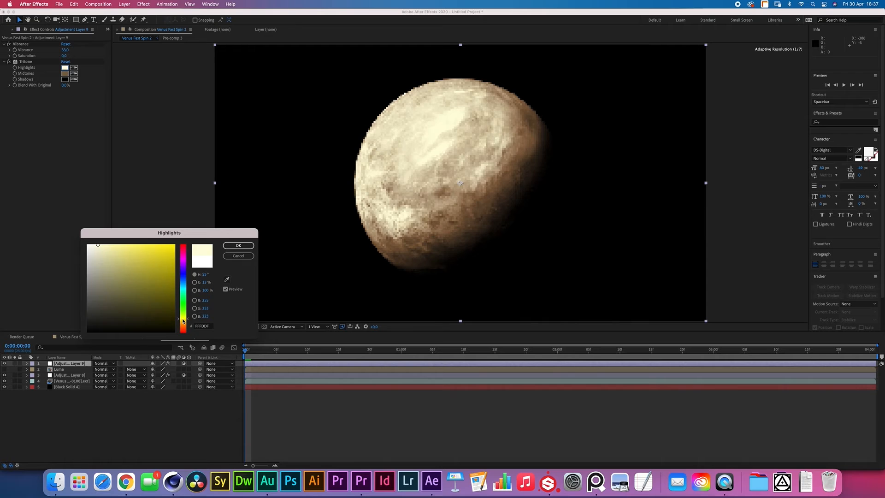
click(239, 245)
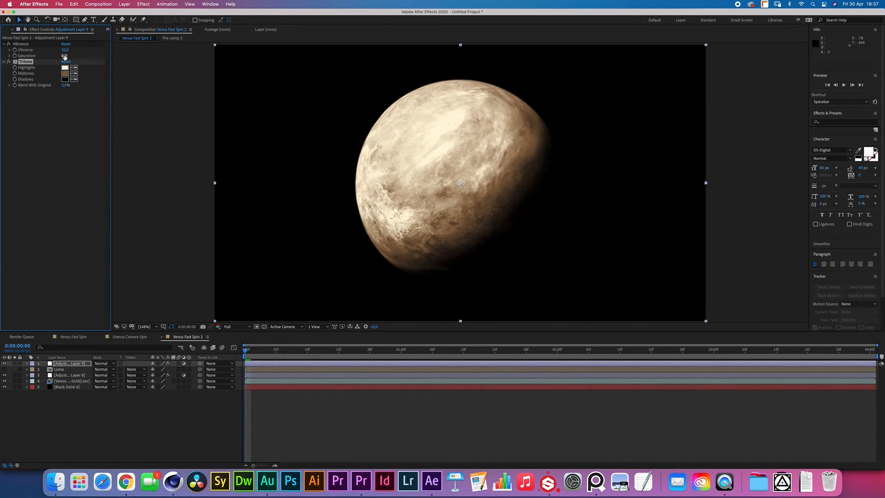
Step: Set the Tritone midtones to a dark green, about 114B0A, and the shadows to a near-black purple, about 0C0111
click(65, 73)
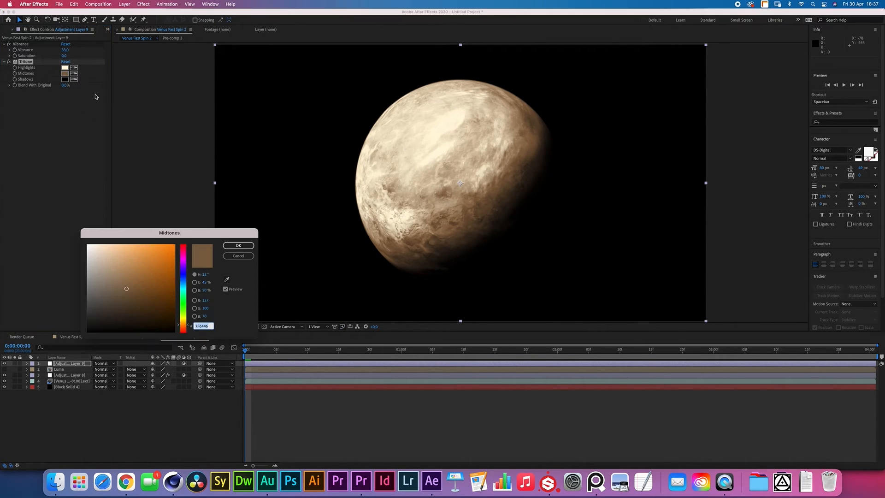
click(162, 305)
click(183, 310)
drag(183, 310, 183, 304)
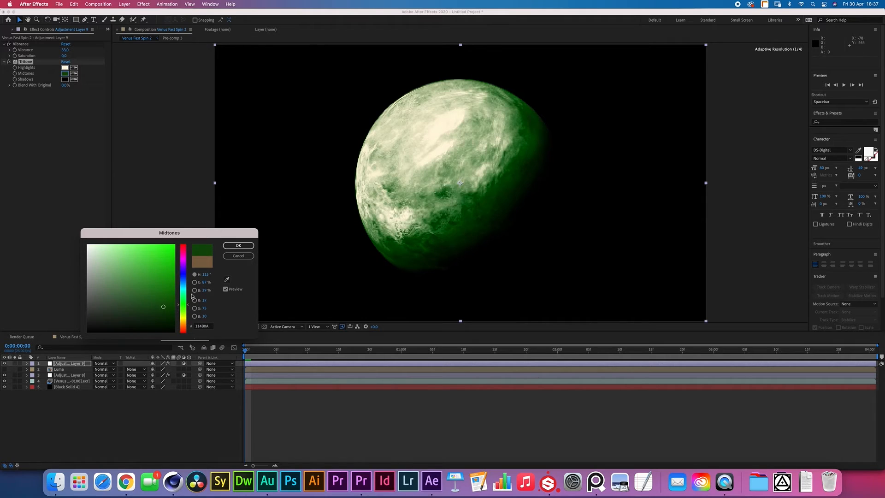
click(239, 245)
click(65, 80)
drag(183, 282, 186, 264)
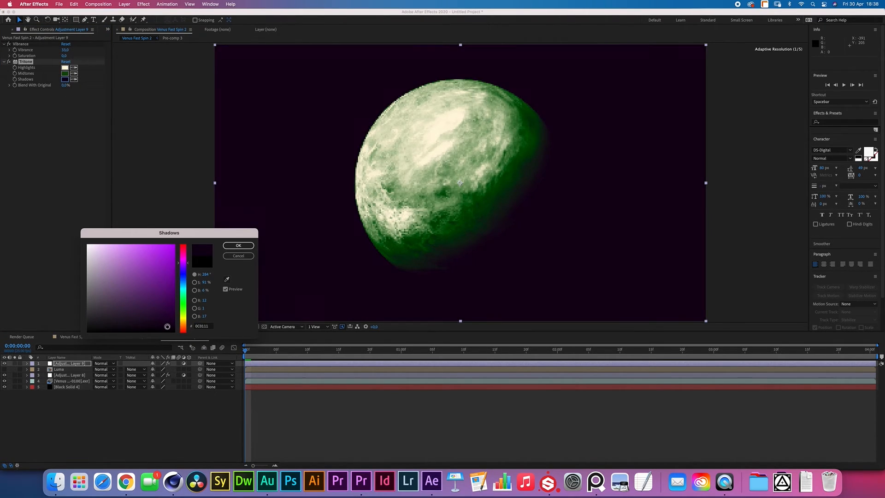
click(239, 245)
Step: Set the Tritone effect's Blend With Original to about 96%
mouse_move(66, 86)
mouse_down()
mouse_move(109, 82)
mouse_move(68, 85)
mouse_up()
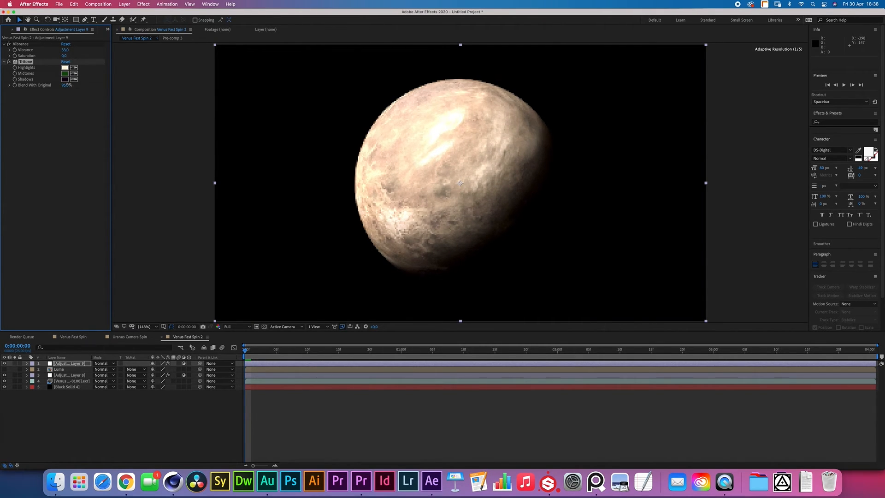
click(166, 414)
click(15, 381)
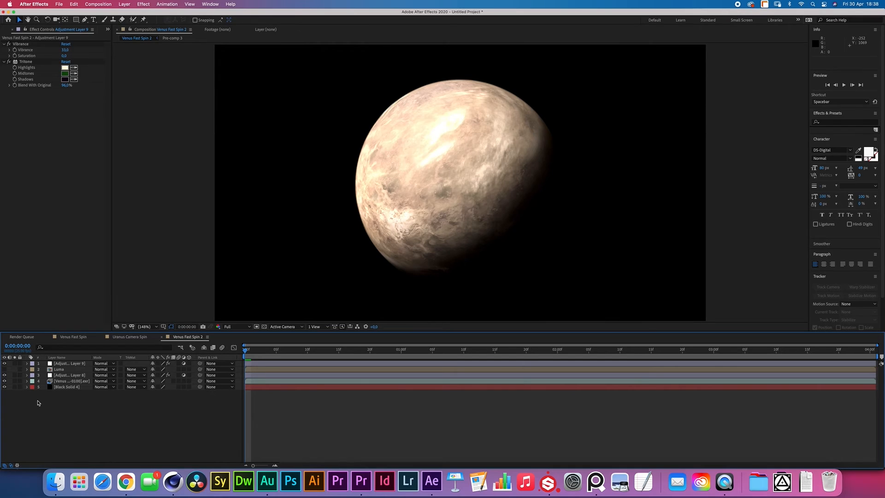
Step: Place Organic Starfield Backplate 98.exr from the project between the Venus footage layer and the black solid
click(7, 29)
click(26, 247)
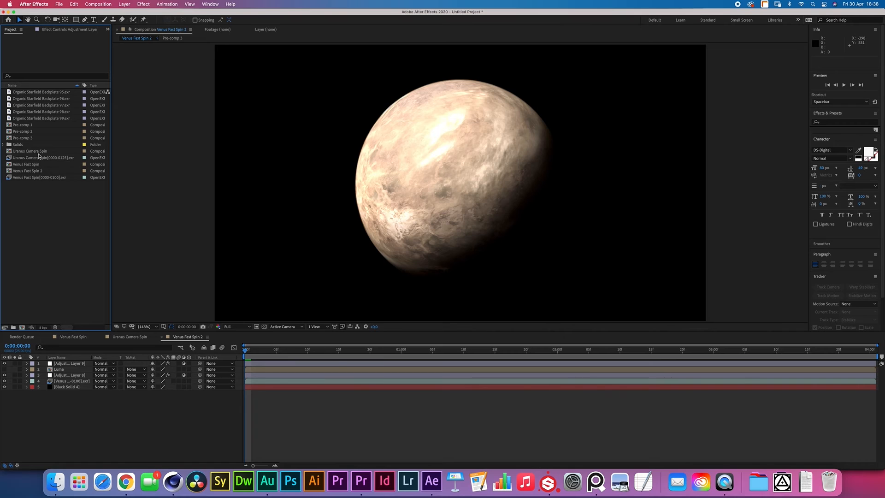
drag(28, 112, 61, 387)
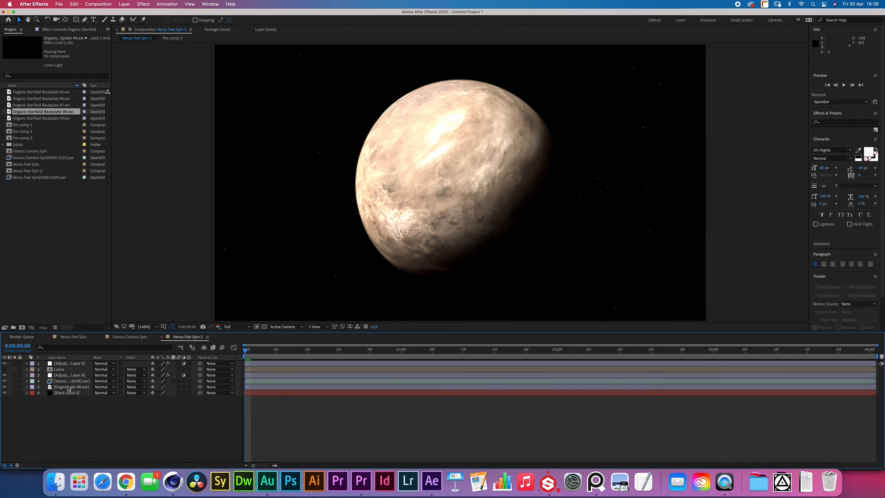
Step: Scale the starfield backplate layer to 73% and make it a 3D layer
click(68, 387)
key(s)
drag(154, 393, 142, 393)
click(189, 386)
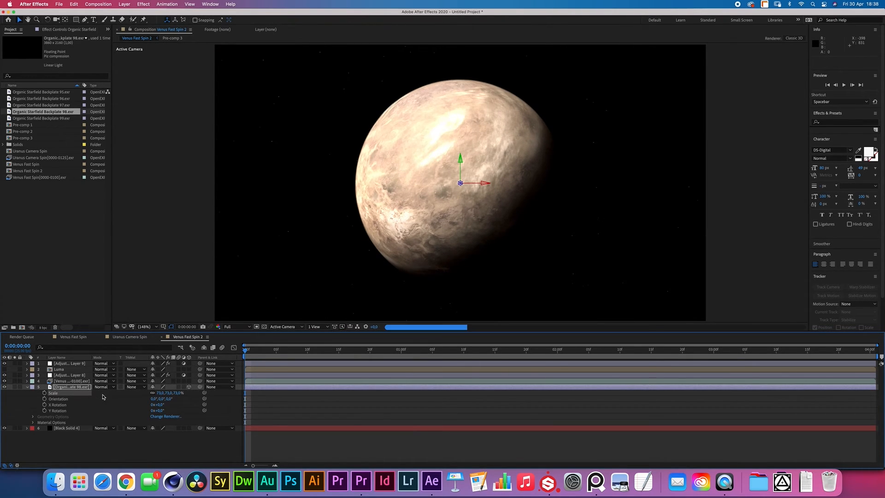
Step: Push the starfield layer far back in Z depth and scale it up to 128%
key(p)
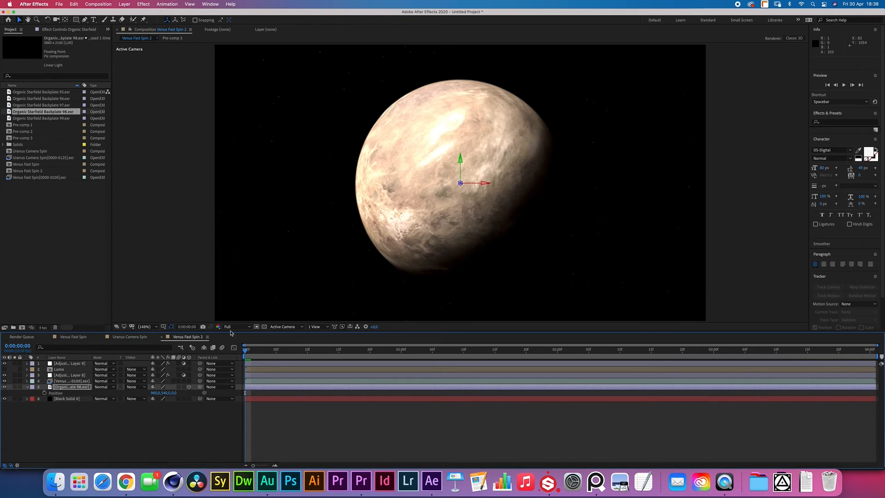
drag(176, 393, 748, 299)
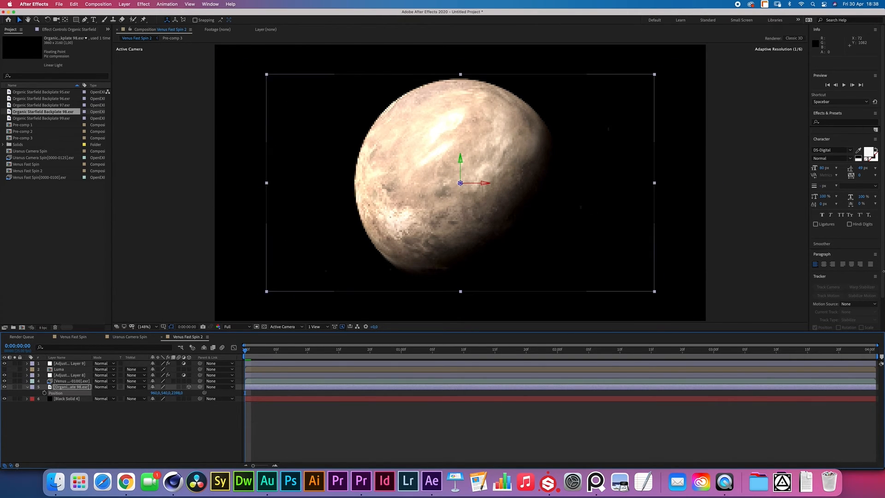
key(s)
click(170, 404)
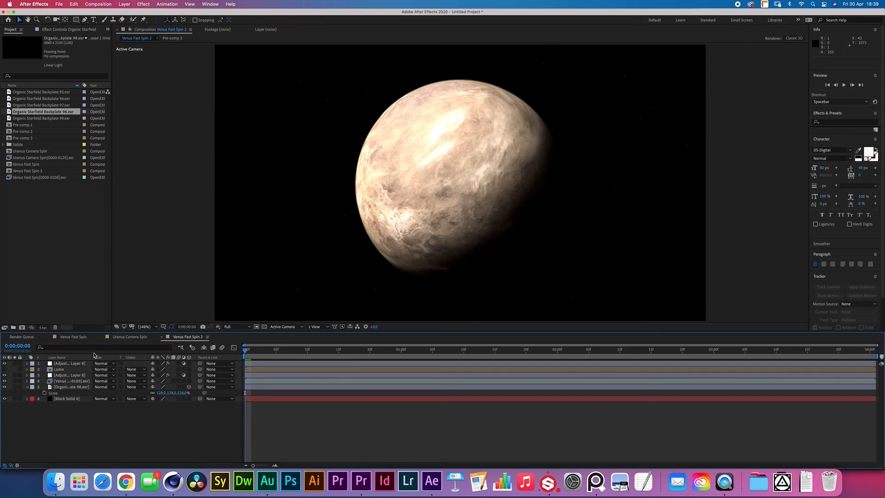
Step: Draw a closed freeform Pen mask on the starfield layer, enclosing the space beside the planet's lit edge
click(74, 388)
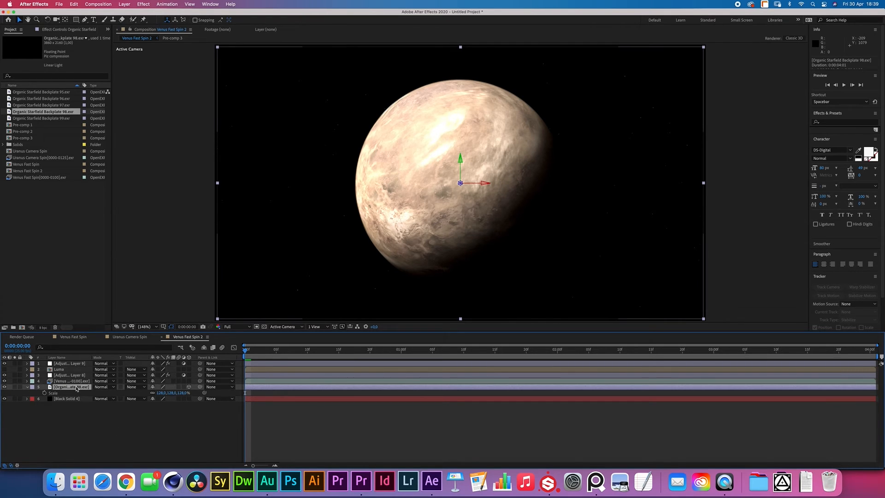
click(84, 21)
click(377, 286)
click(330, 257)
click(293, 254)
drag(259, 207, 260, 192)
drag(275, 160, 288, 154)
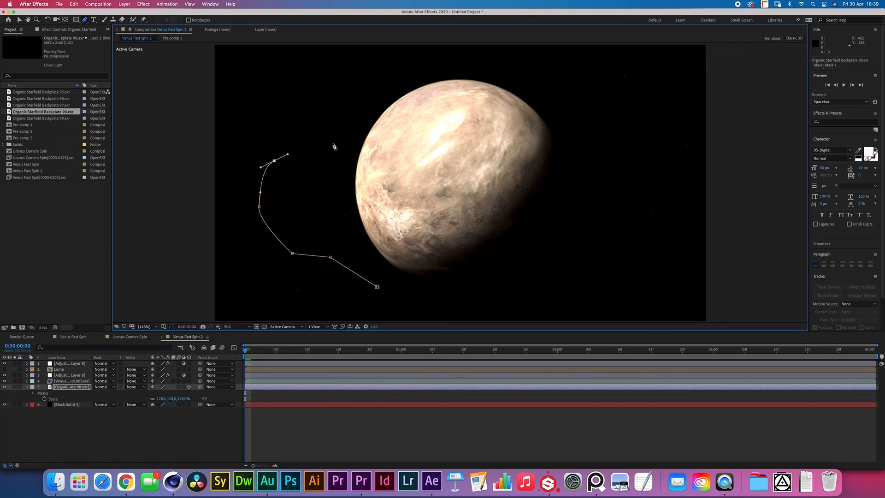
click(333, 143)
click(338, 198)
click(356, 217)
click(367, 249)
click(424, 290)
click(377, 287)
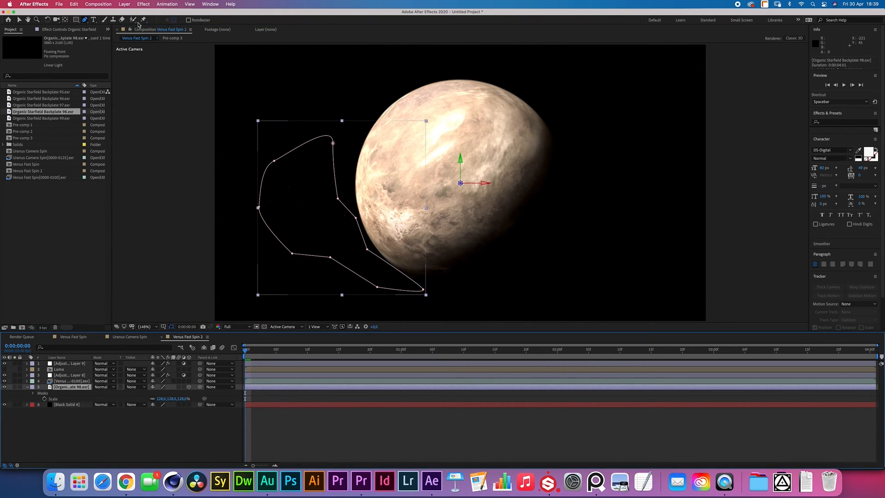
Step: Apply an Exposure effect to the starfield layer with exposure at about 3.77 and gamma correction at about 0.48
click(144, 4)
mouse_move(154, 87)
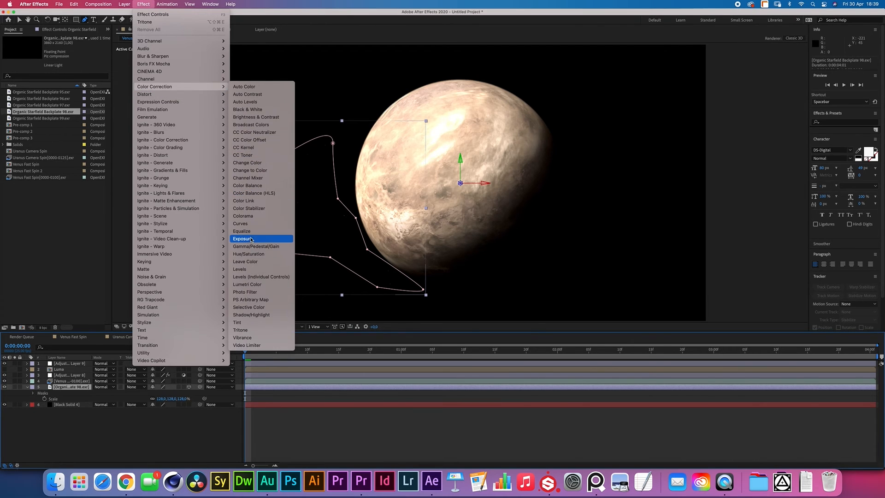
click(253, 240)
key(v)
drag(65, 62, 129, 60)
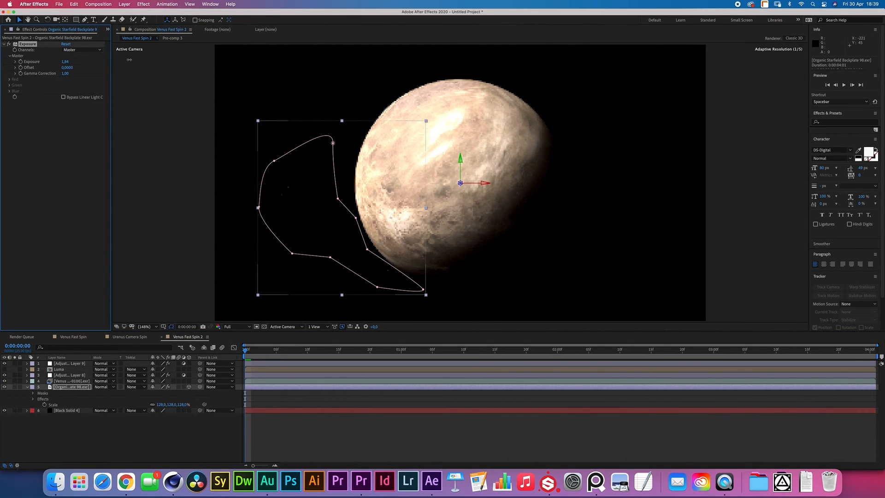
drag(66, 73, 41, 73)
click(155, 451)
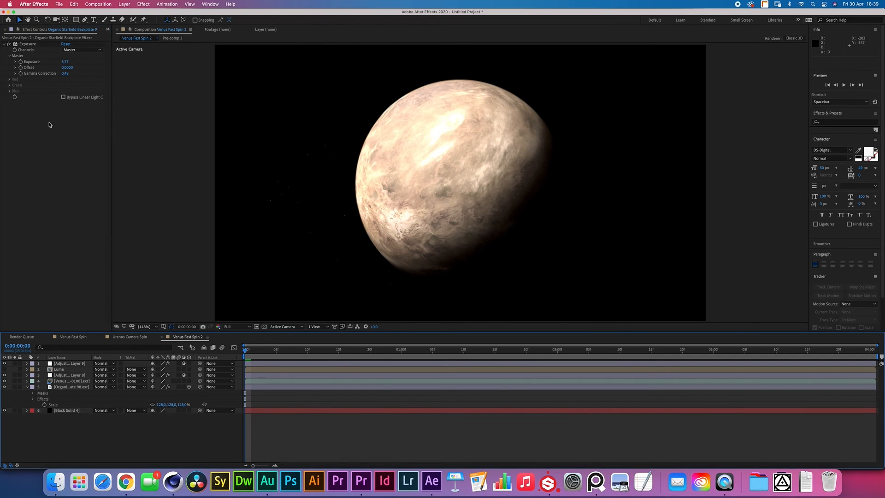
Step: Duplicate the starfield layer, remove the Exposure effect from the copy and stack the layer that keeps Exposure above it
click(80, 387)
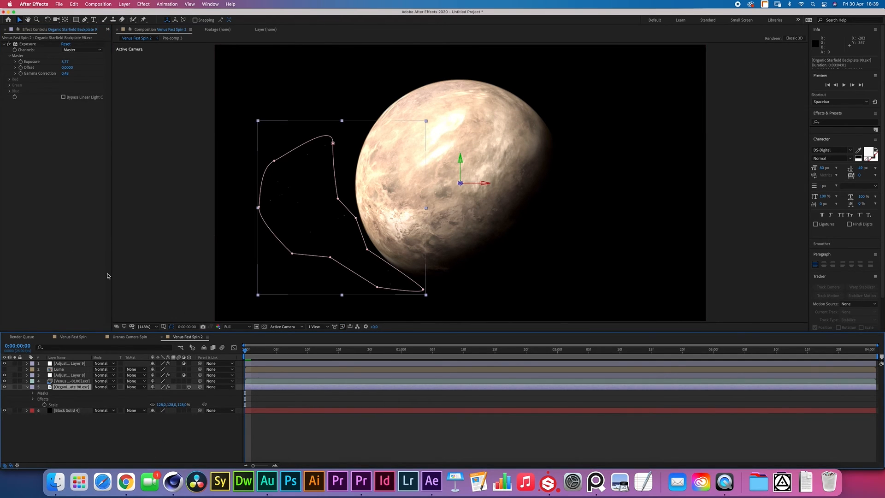
click(86, 21)
key(super+d)
click(29, 44)
key(Delete)
click(77, 392)
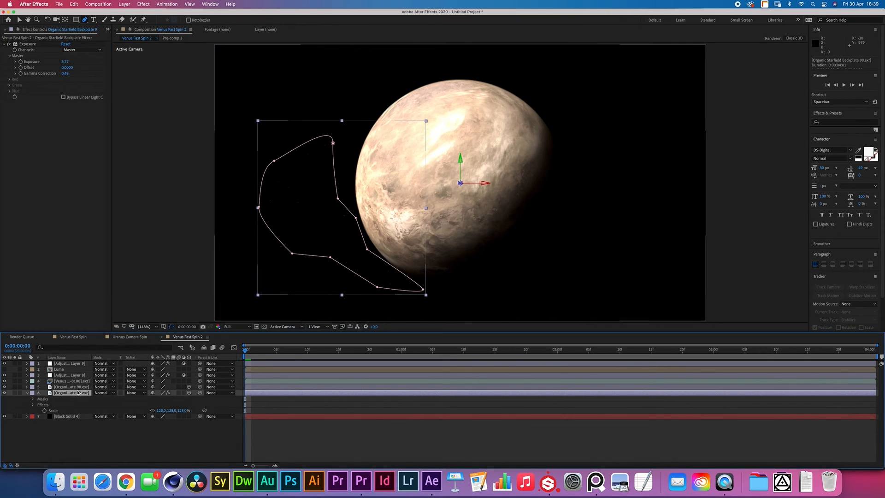
drag(77, 394, 75, 386)
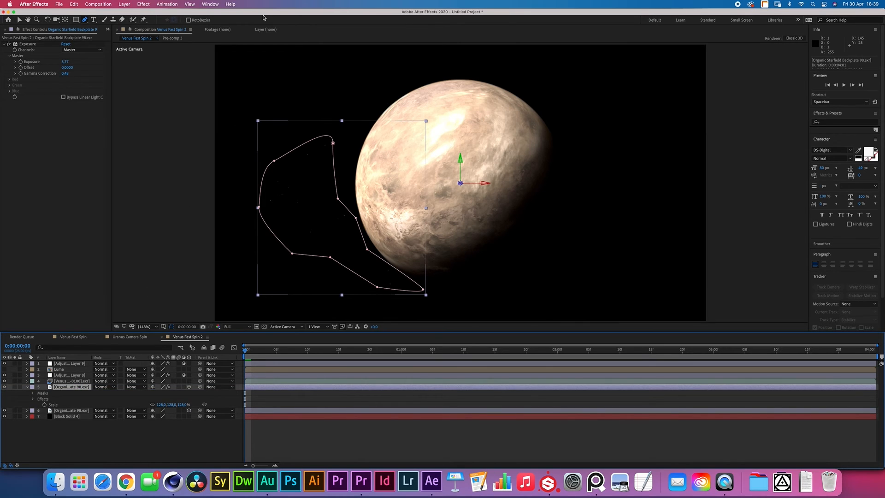
Step: Reduce the upper starfield layer's mask by deleting its lower points and reworking the remaining points beside the planet's lit edge
key(m)
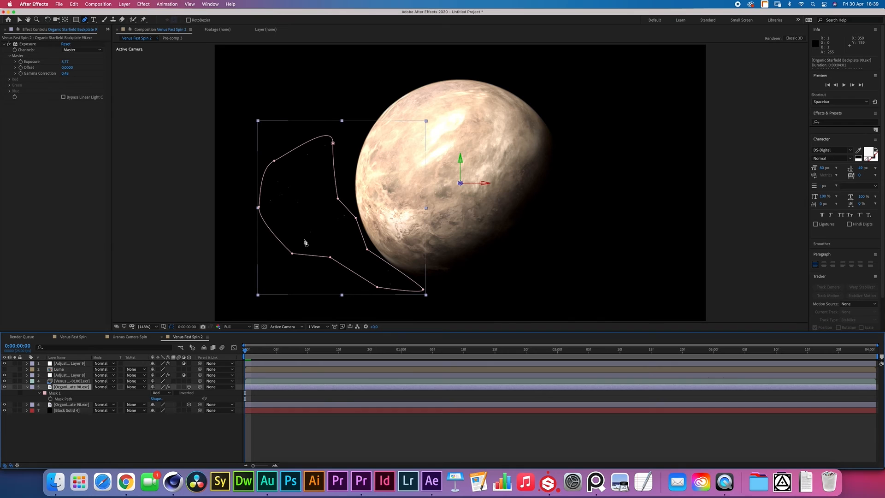
click(292, 254)
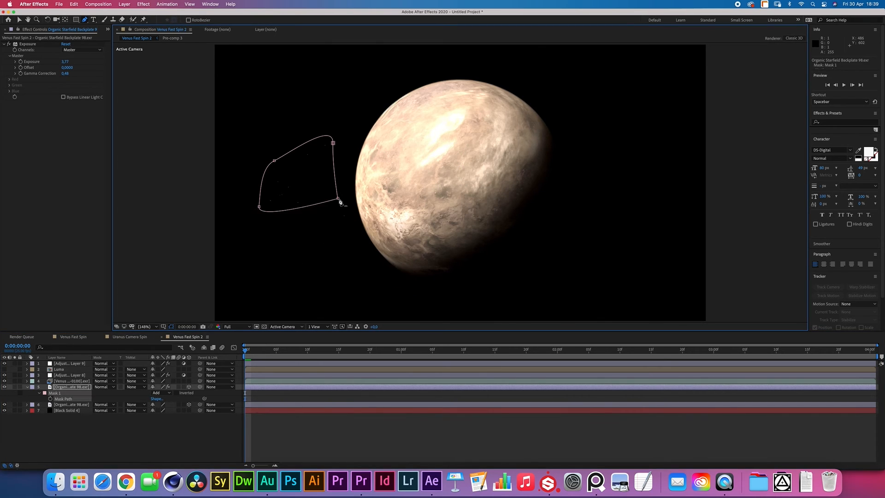
super+click(338, 199)
drag(333, 143, 279, 165)
double_click(274, 162)
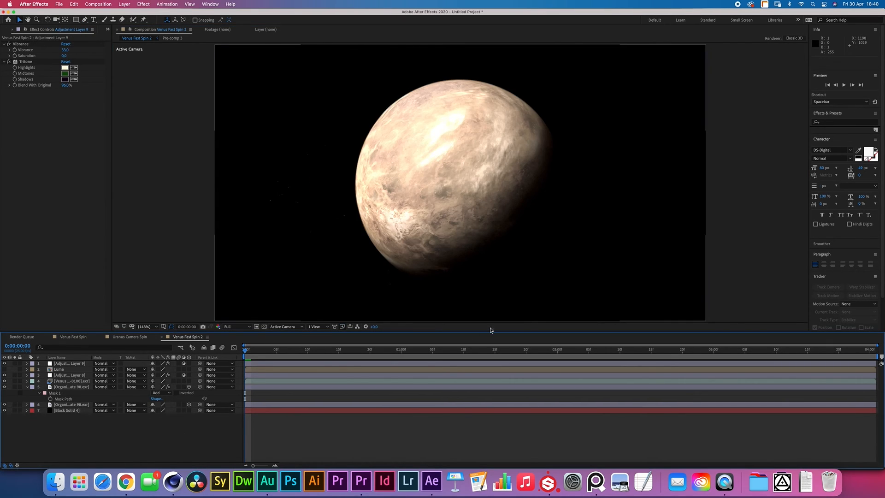